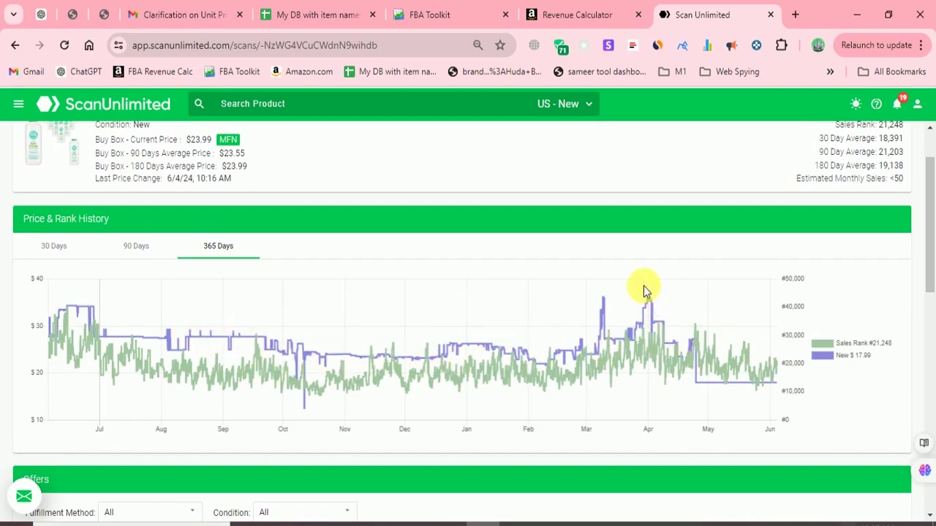
- Examine the Baby Powder product's seller offers, feedback figures and profit calculator
{"action": "scroll", "coordinate": [643, 283], "scroll_direction": "down", "scroll_amount": 3}
{"action": "scroll", "coordinate": [643, 285], "scroll_direction": "down", "scroll_amount": 1}
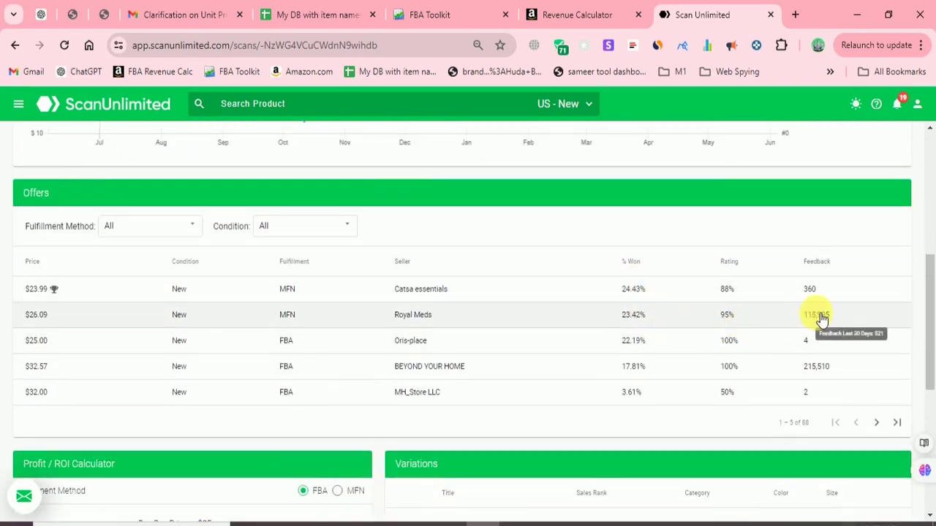
{"action": "mouse_move", "coordinate": [831, 373]}
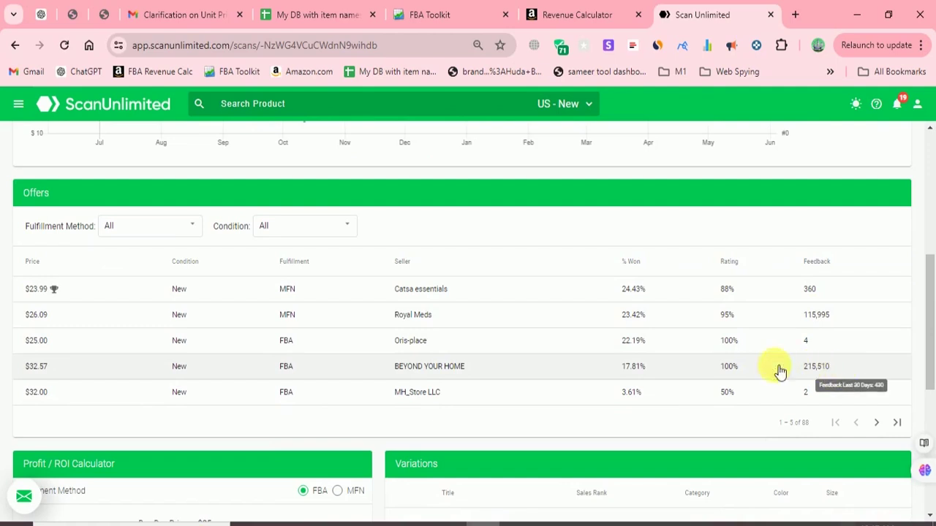
{"action": "scroll", "coordinate": [345, 368], "scroll_direction": "down", "scroll_amount": 1}
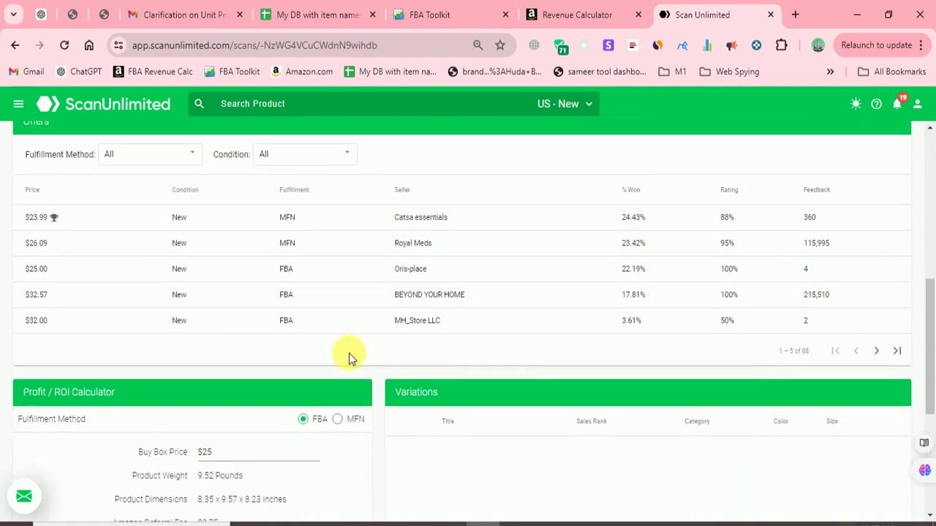
{"action": "scroll", "coordinate": [349, 356], "scroll_direction": "down", "scroll_amount": 4}
{"action": "scroll", "coordinate": [350, 357], "scroll_direction": "up", "scroll_amount": 6}
{"action": "scroll", "coordinate": [350, 357], "scroll_direction": "up", "scroll_amount": 4}
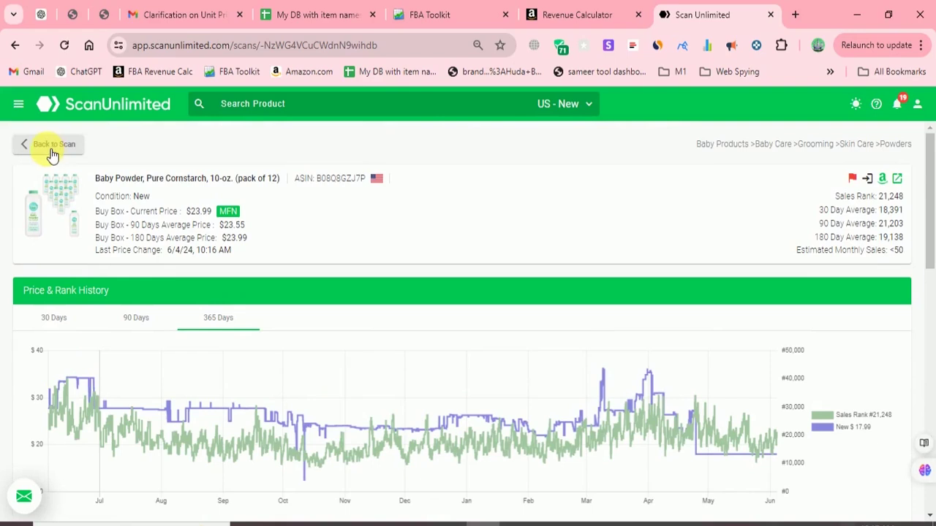
- Return to the scan results, preview the HealthA2Z Nighttime row's Keepa price history and select that row
{"action": "left_click", "coordinate": [44, 146]}
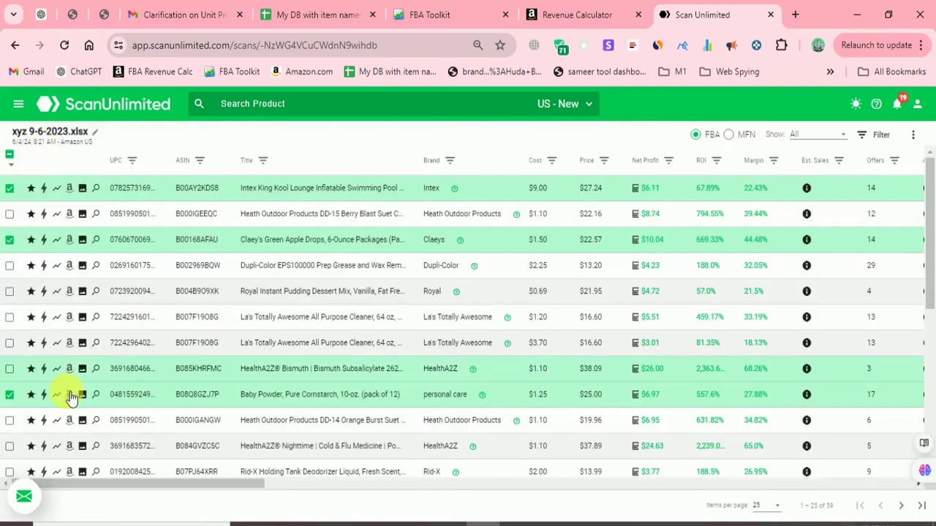
{"action": "scroll", "coordinate": [71, 396], "scroll_direction": "down", "scroll_amount": 2}
{"action": "scroll", "coordinate": [94, 273], "scroll_direction": "down", "scroll_amount": 1}
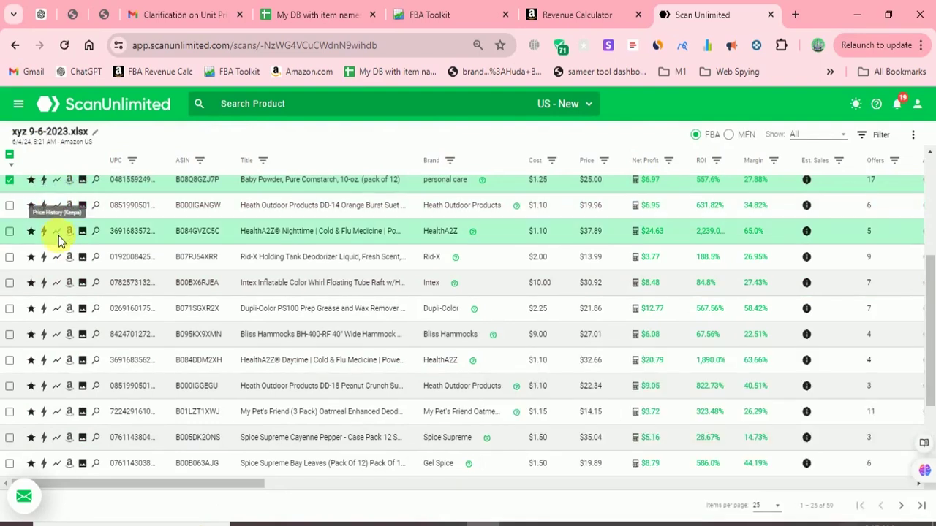
{"action": "mouse_move", "coordinate": [60, 238]}
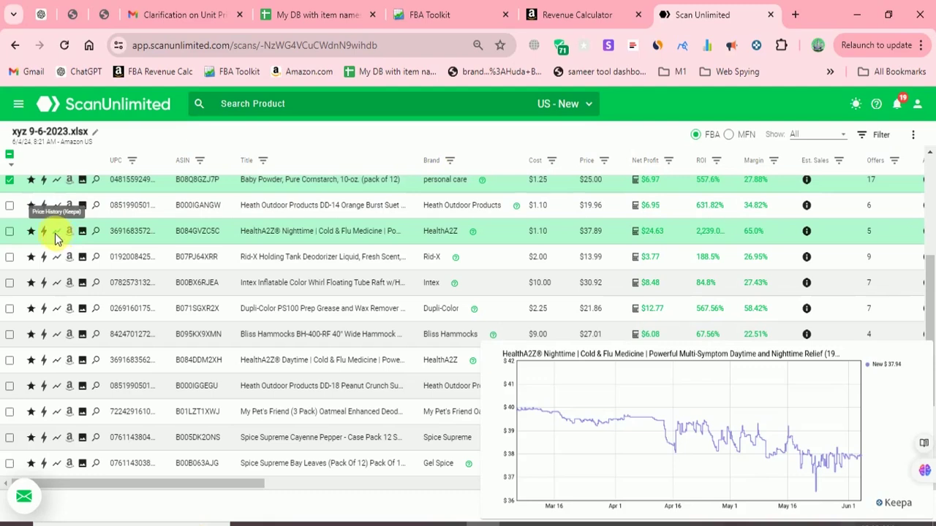
{"action": "left_click", "coordinate": [11, 233]}
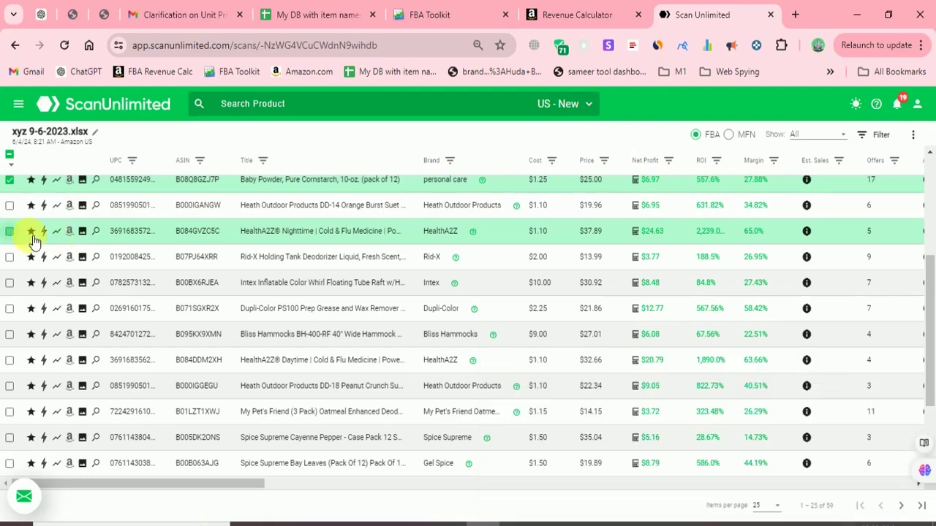
- Open the HealthA2Z Nighttime product details and review its price and rank history over 30, 90 and 365 days
{"action": "left_click", "coordinate": [96, 232]}
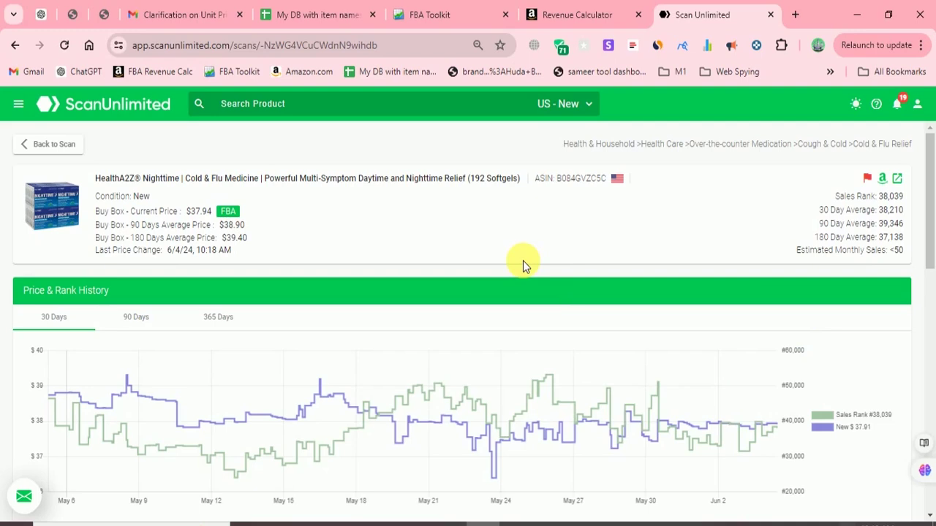
{"action": "scroll", "coordinate": [522, 260], "scroll_direction": "down", "scroll_amount": 2}
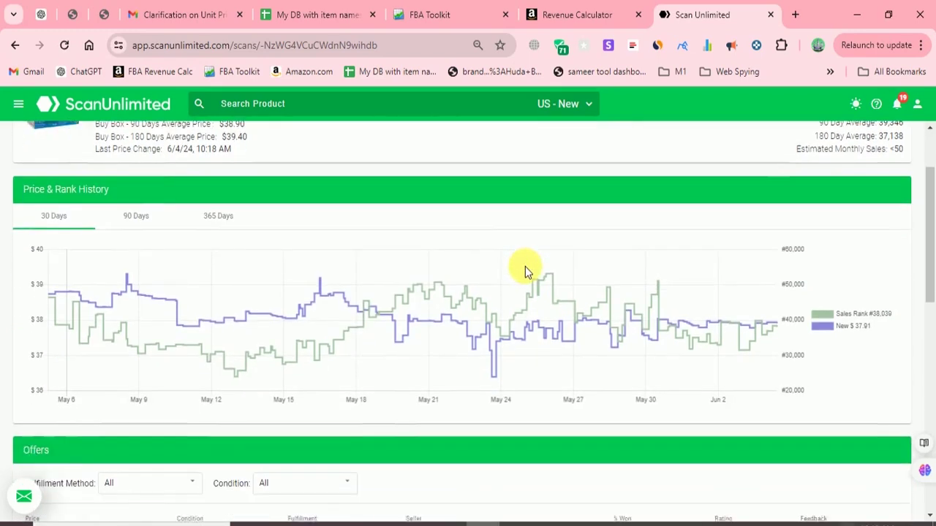
{"action": "scroll", "coordinate": [163, 188], "scroll_direction": "up", "scroll_amount": 1}
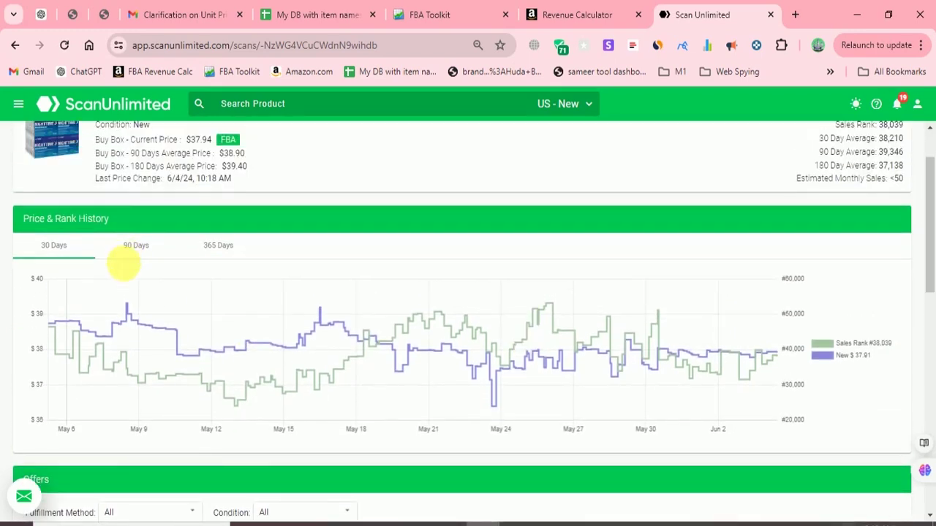
{"action": "left_click", "coordinate": [139, 244]}
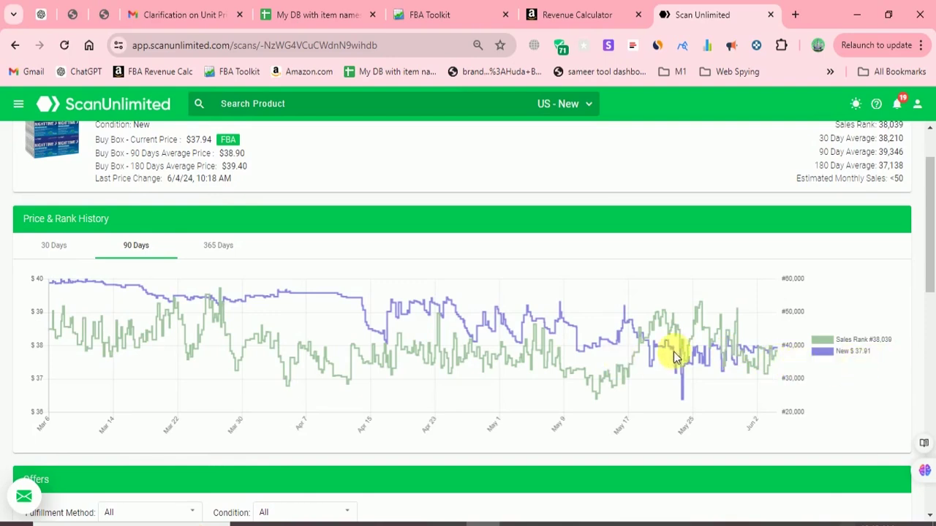
{"action": "left_click", "coordinate": [217, 249]}
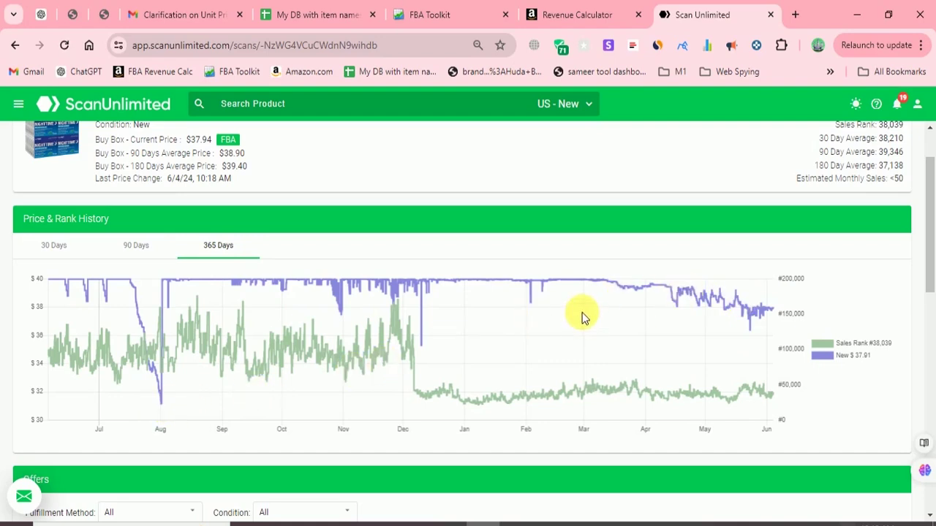
- Open the HealthA2Z Nighttime listing on Amazon in a new tab and return to its ScanUnlimited details
{"action": "scroll", "coordinate": [574, 320], "scroll_direction": "up", "scroll_amount": 1}
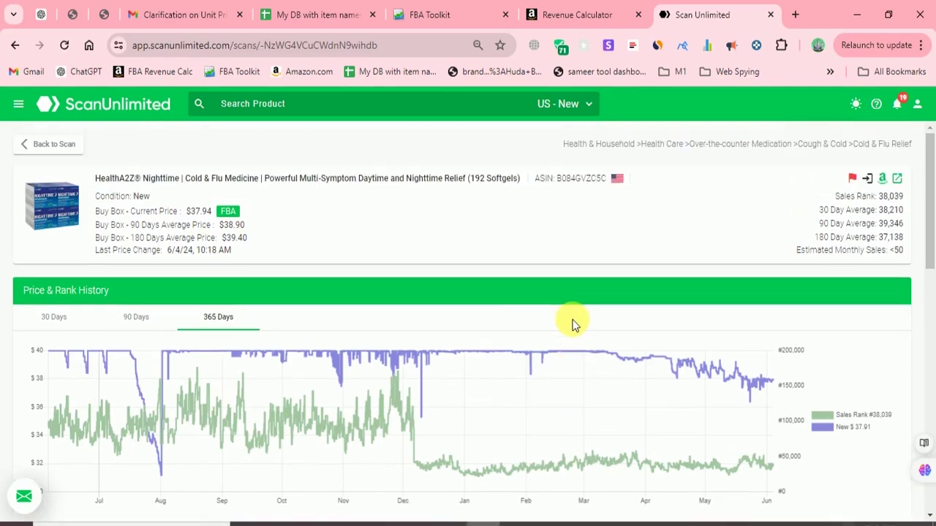
{"action": "left_click", "coordinate": [419, 185]}
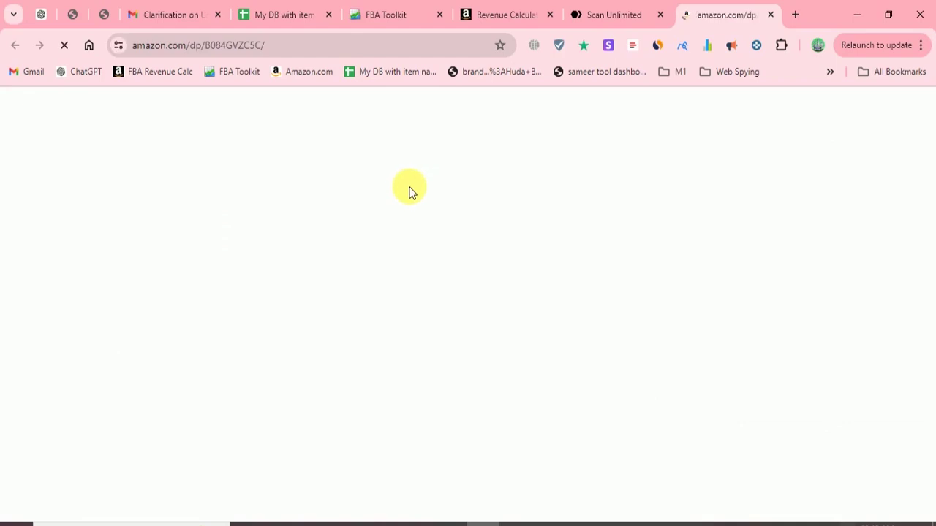
{"action": "left_click", "coordinate": [624, 12]}
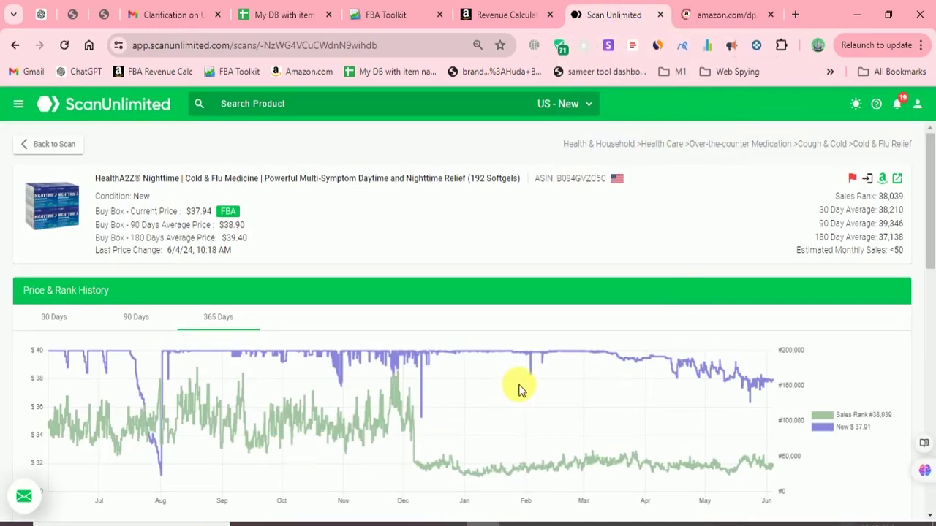
- Filter the product's offers by MFN fulfillment, and switch the fulfillment method filter to FBA
{"action": "scroll", "coordinate": [481, 400], "scroll_direction": "down", "scroll_amount": 3}
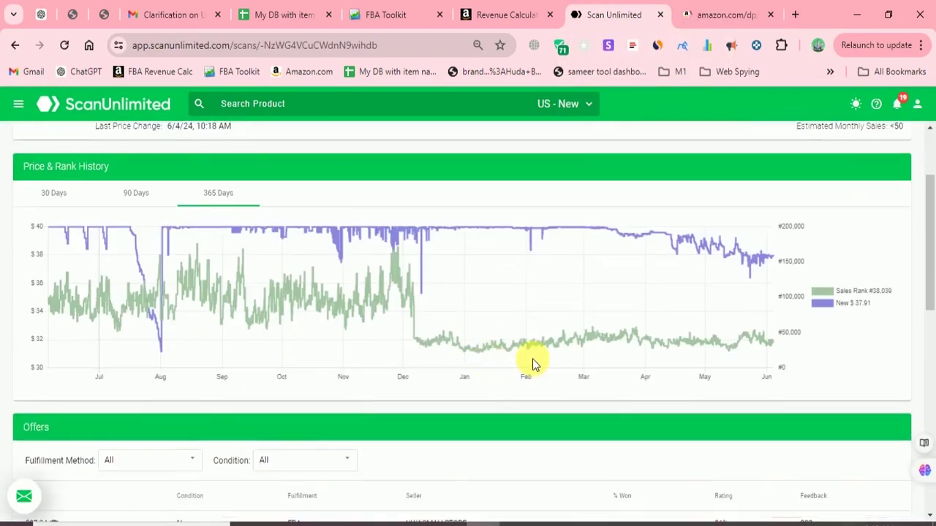
{"action": "scroll", "coordinate": [537, 353], "scroll_direction": "down", "scroll_amount": 3}
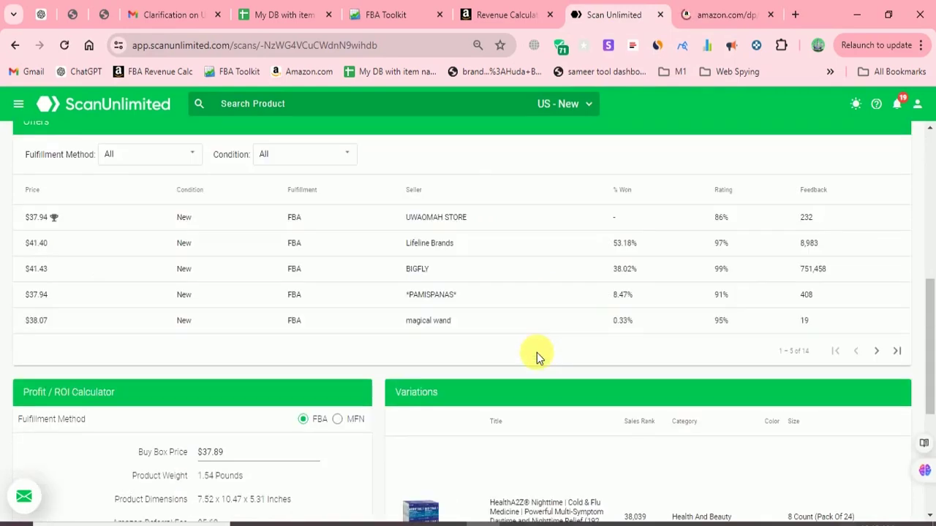
{"action": "scroll", "coordinate": [536, 355], "scroll_direction": "up", "scroll_amount": 1}
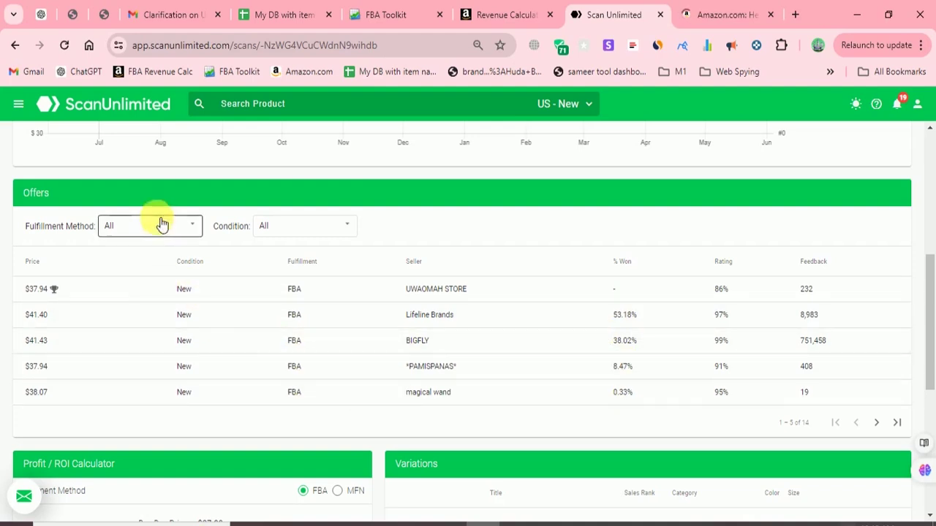
{"action": "left_click", "coordinate": [151, 229]}
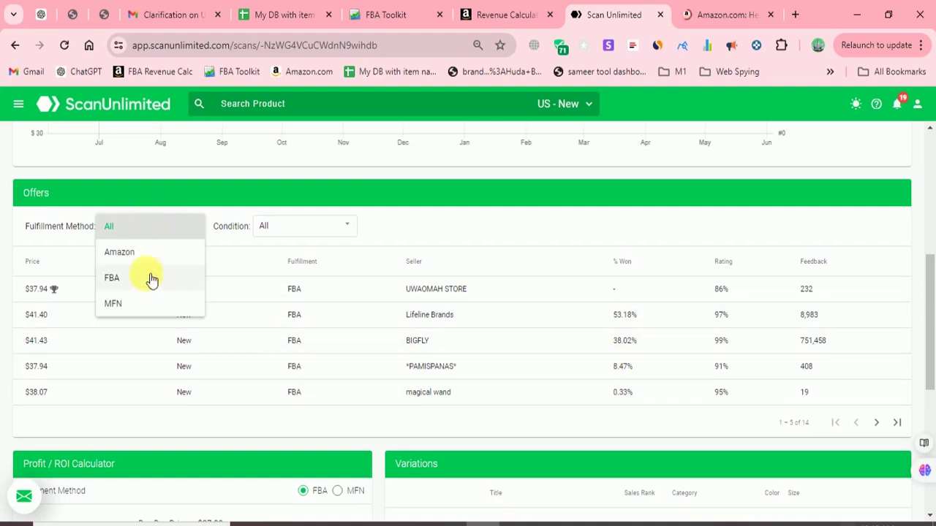
{"action": "left_click", "coordinate": [146, 300]}
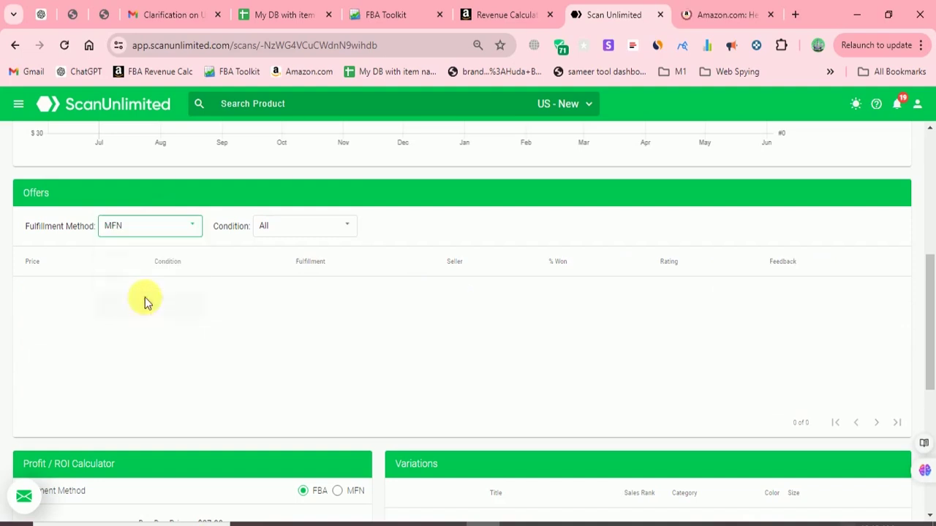
{"action": "left_click", "coordinate": [130, 227]}
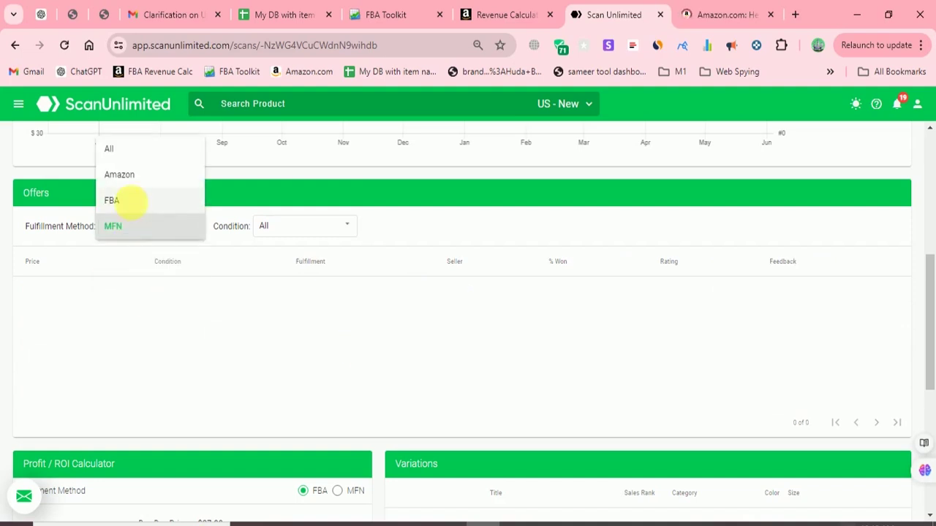
{"action": "left_click", "coordinate": [130, 202]}
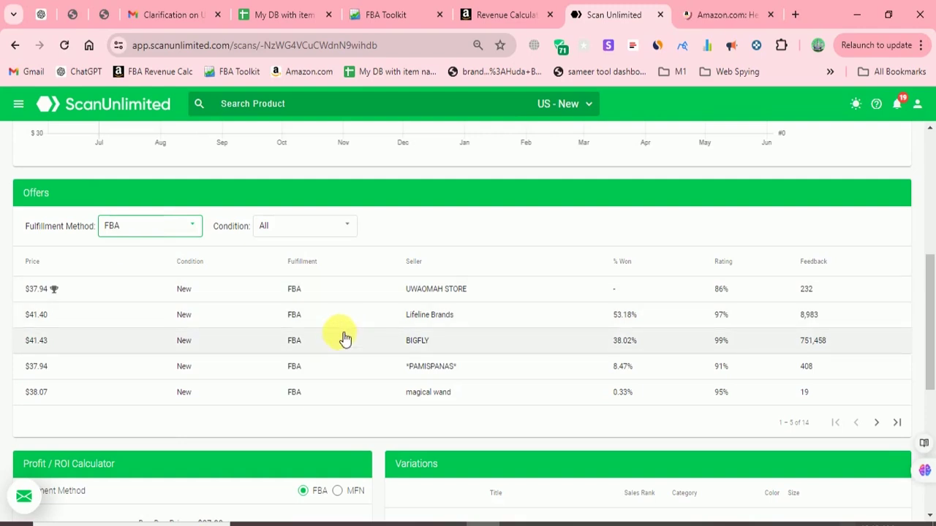
- Review the price history and FBA offers, and switch to Amazon to examine the listing's price, pack sizes and seller
{"action": "scroll", "coordinate": [345, 339], "scroll_direction": "up", "scroll_amount": 5}
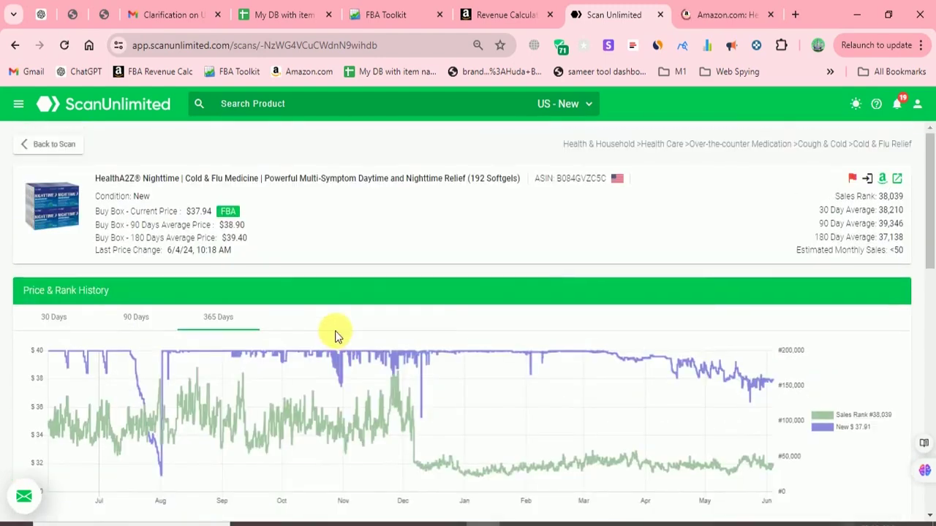
{"action": "mouse_move", "coordinate": [720, 6]}
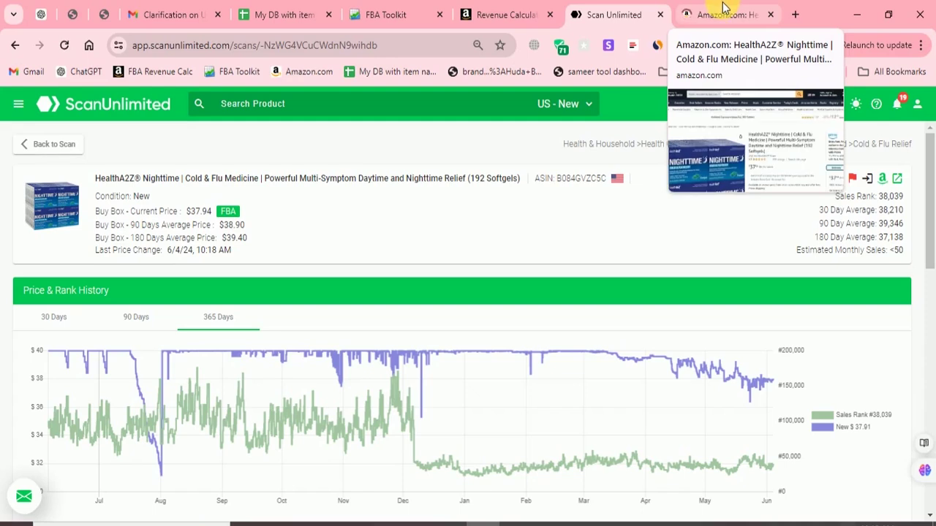
{"action": "scroll", "coordinate": [476, 370], "scroll_direction": "down", "scroll_amount": 5}
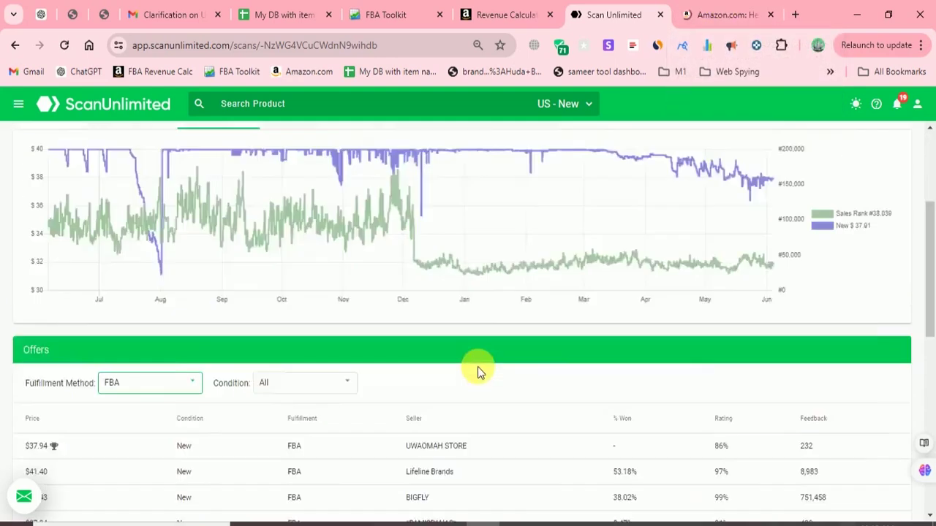
{"action": "scroll", "coordinate": [482, 380], "scroll_direction": "down", "scroll_amount": 4}
{"action": "scroll", "coordinate": [505, 380], "scroll_direction": "up", "scroll_amount": 6}
{"action": "left_click", "coordinate": [733, 11]}
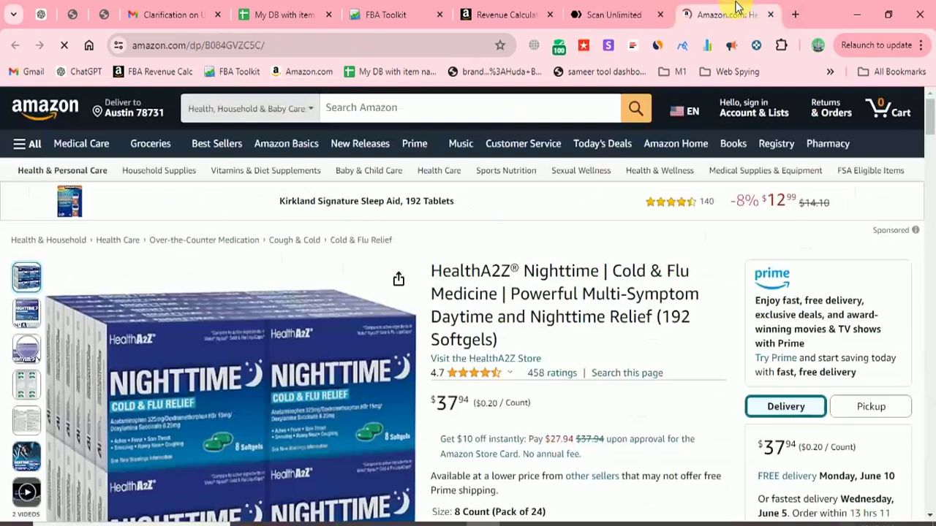
{"action": "scroll", "coordinate": [586, 324], "scroll_direction": "down", "scroll_amount": 3}
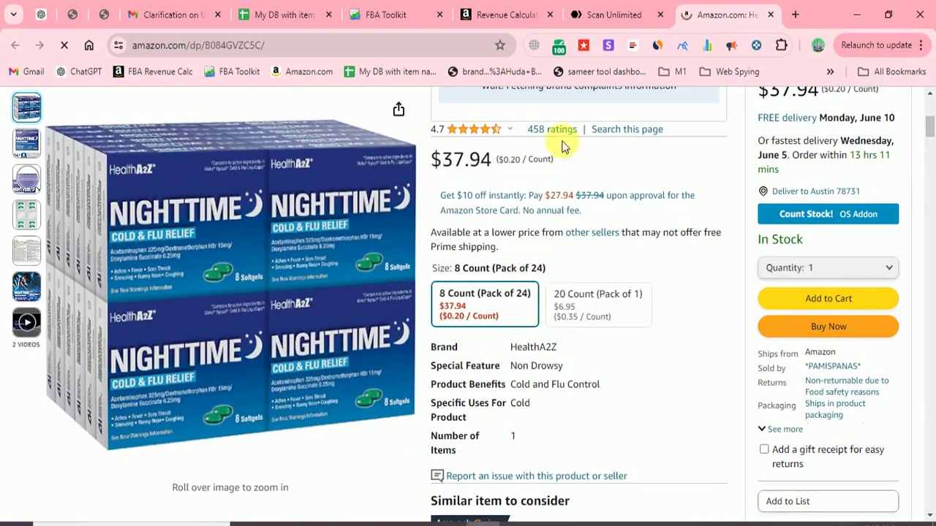
- Switch back to ScanUnlimited and examine the product cost, net profit and ROI in the profit calculator, highlighting the ROI figure
{"action": "left_click", "coordinate": [610, 7]}
{"action": "scroll", "coordinate": [338, 375], "scroll_direction": "down", "scroll_amount": 2}
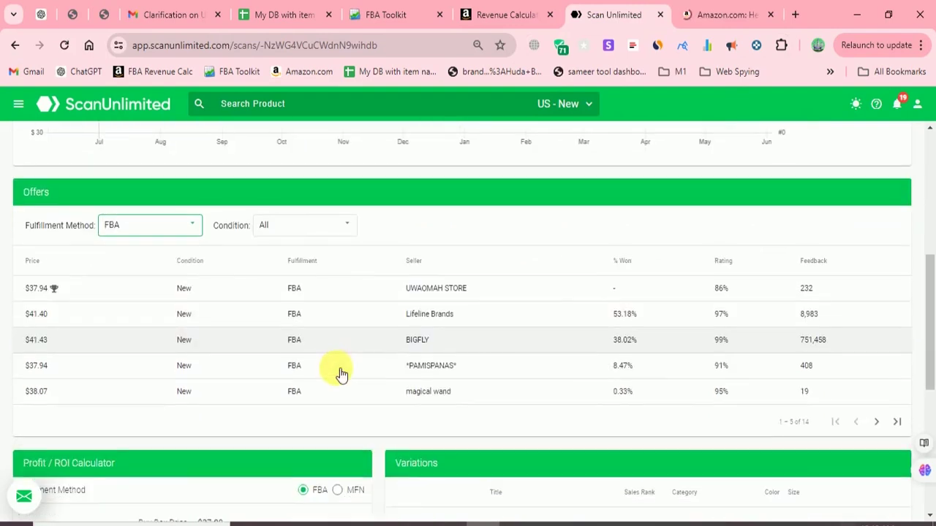
{"action": "scroll", "coordinate": [341, 373], "scroll_direction": "down", "scroll_amount": 5}
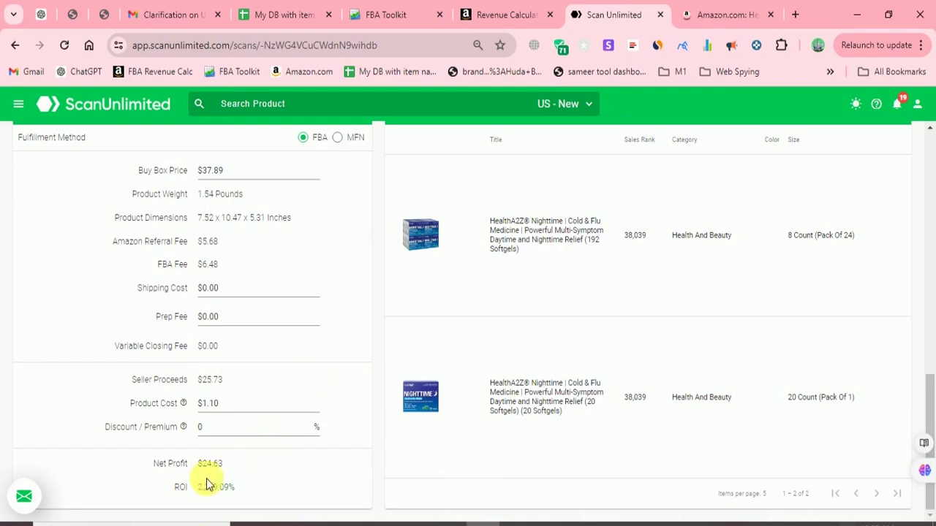
{"action": "left_click_drag", "start_coordinate": [196, 487], "coordinate": [218, 488]}
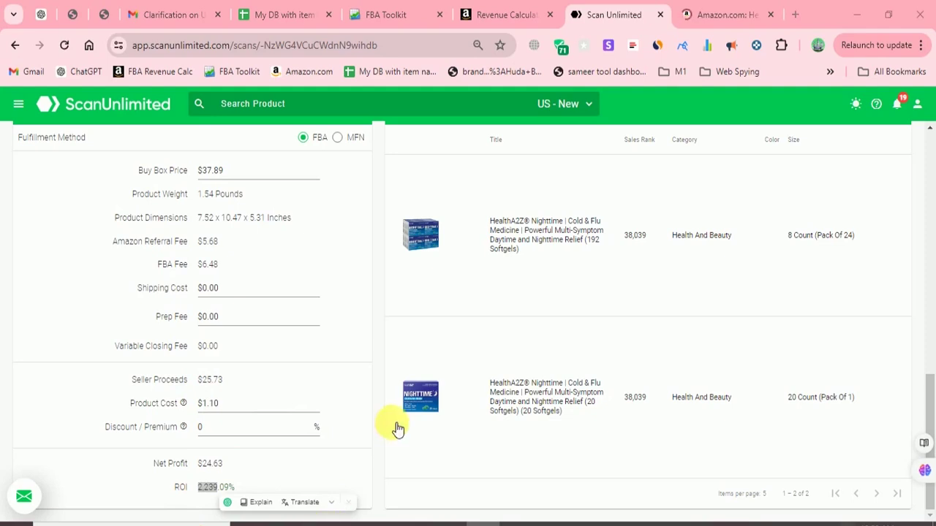
- Open the Calculator in its compact always-on-top view and multiply the 1.10 product cost by 24 to get the pack cost
{"action": "key", "text": "XF86Calculator"}
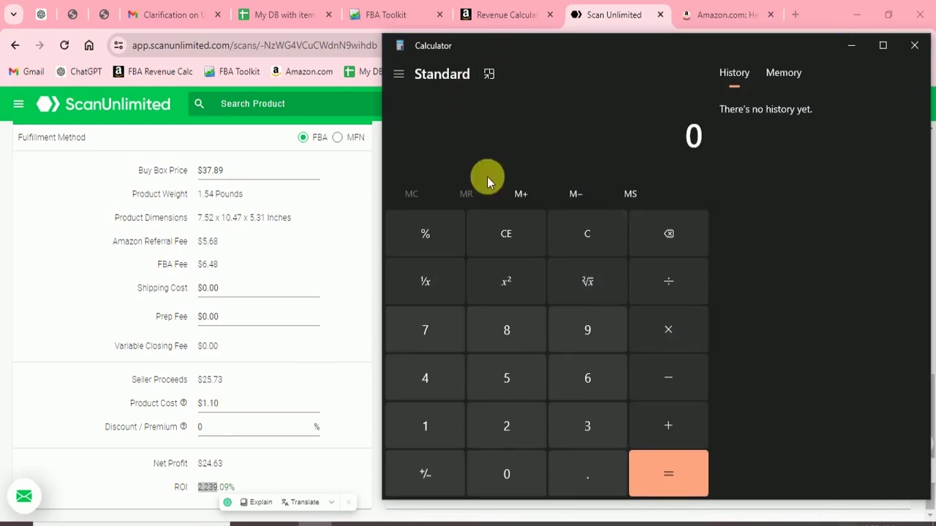
{"action": "key", "text": "alt+Up"}
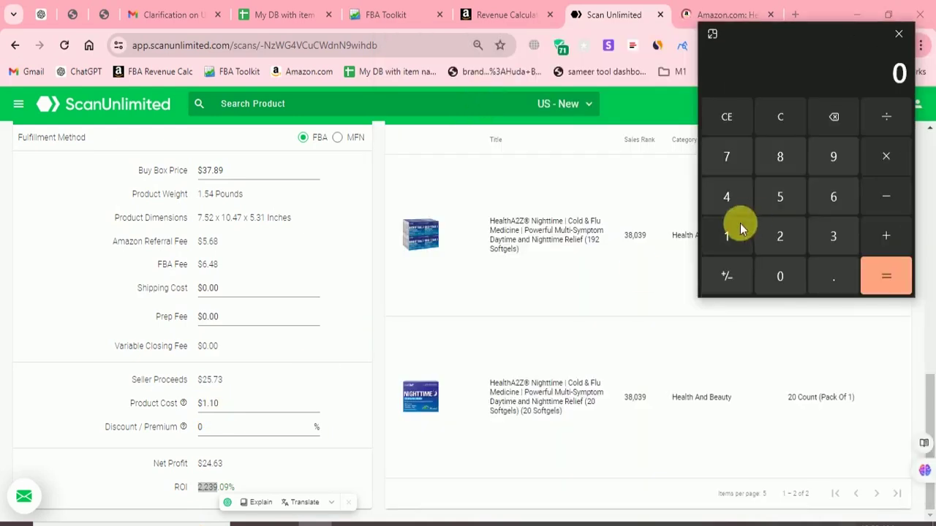
{"action": "left_click", "coordinate": [740, 227]}
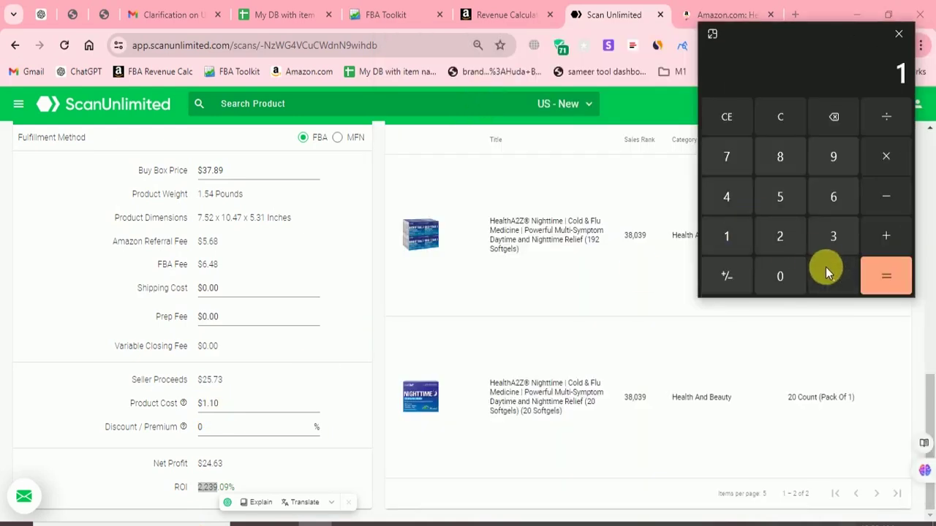
{"action": "left_click", "coordinate": [728, 234]}
{"action": "left_click", "coordinate": [778, 276]}
{"action": "left_click", "coordinate": [875, 162]}
{"action": "left_click", "coordinate": [780, 236]}
{"action": "left_click", "coordinate": [726, 194]}
{"action": "left_click", "coordinate": [899, 269]}
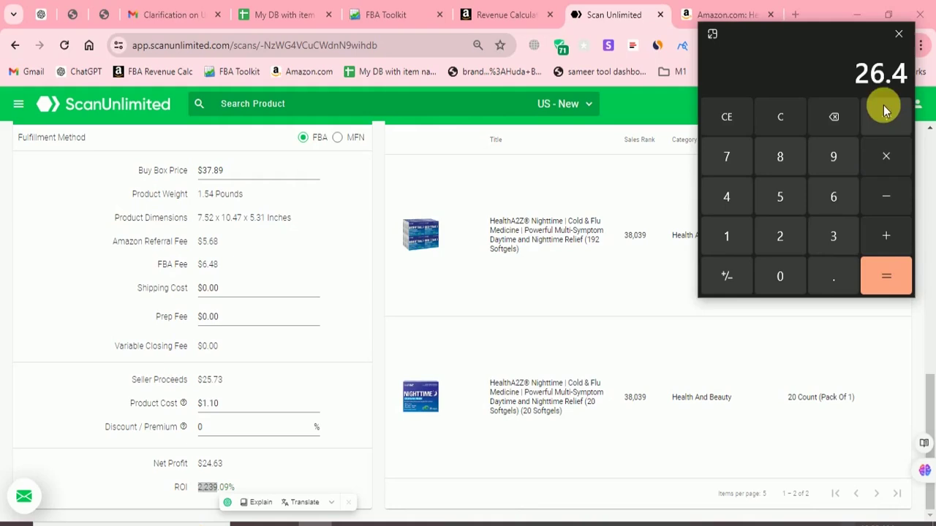
- Set the product cost to $26.40 in the profit calculator and close the Calculator
{"action": "left_click_drag", "start_coordinate": [226, 407], "coordinate": [151, 409]}
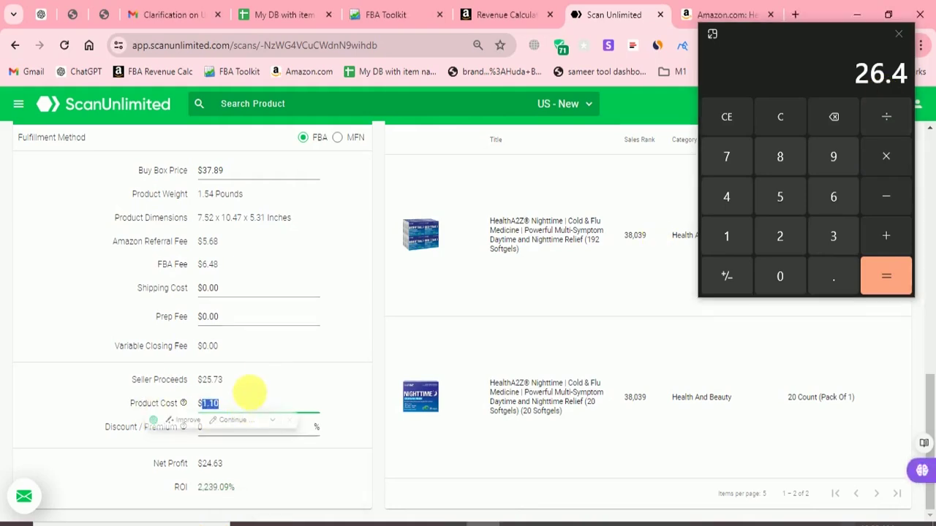
{"action": "type", "text": "26"}
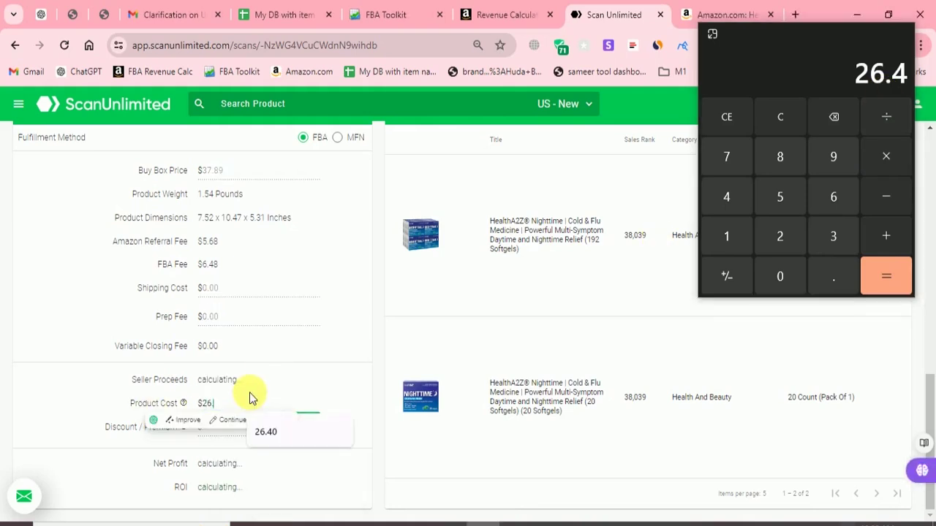
{"action": "type", "text": ".4"}
{"action": "left_click", "coordinate": [340, 387]}
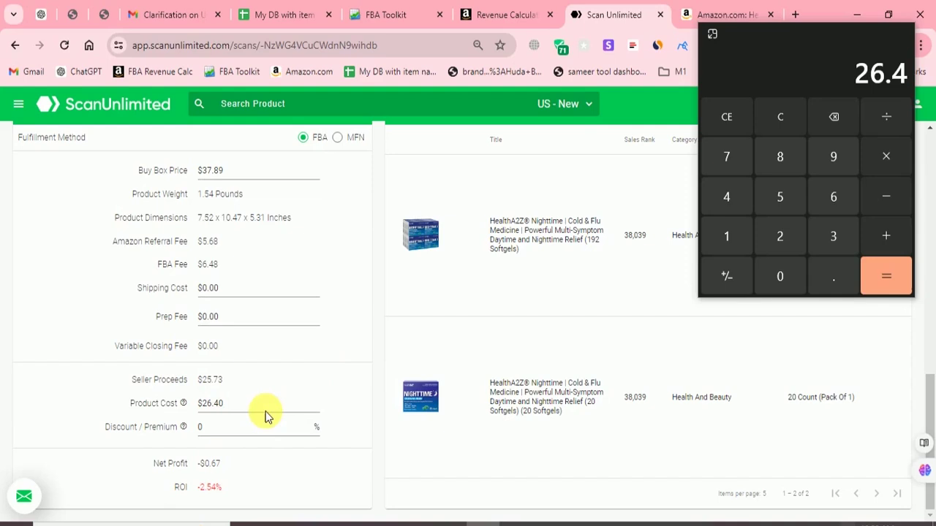
{"action": "left_click", "coordinate": [894, 38]}
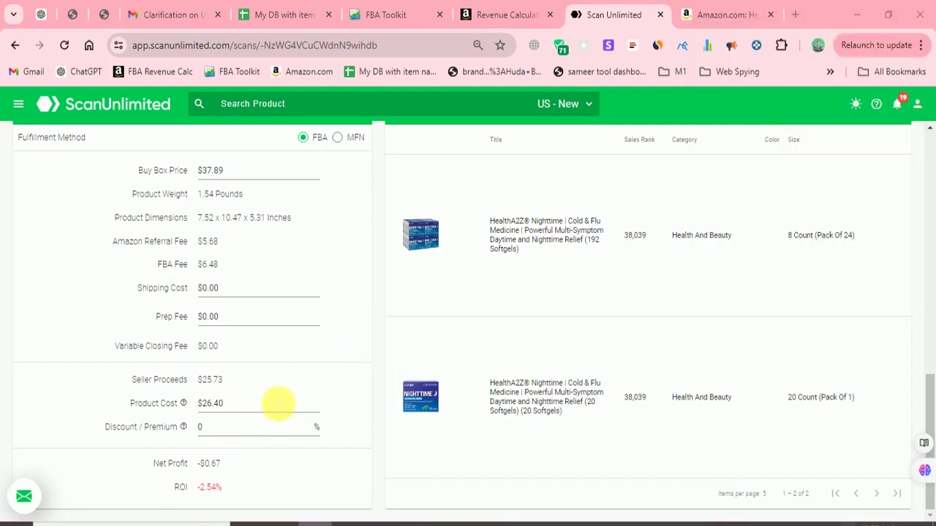
- Review the FBA offers, and set the Buy Box price to $40.89 in the profit calculator to check the net profit
{"action": "scroll", "coordinate": [287, 396], "scroll_direction": "up", "scroll_amount": 6}
{"action": "scroll", "coordinate": [292, 396], "scroll_direction": "down", "scroll_amount": 2}
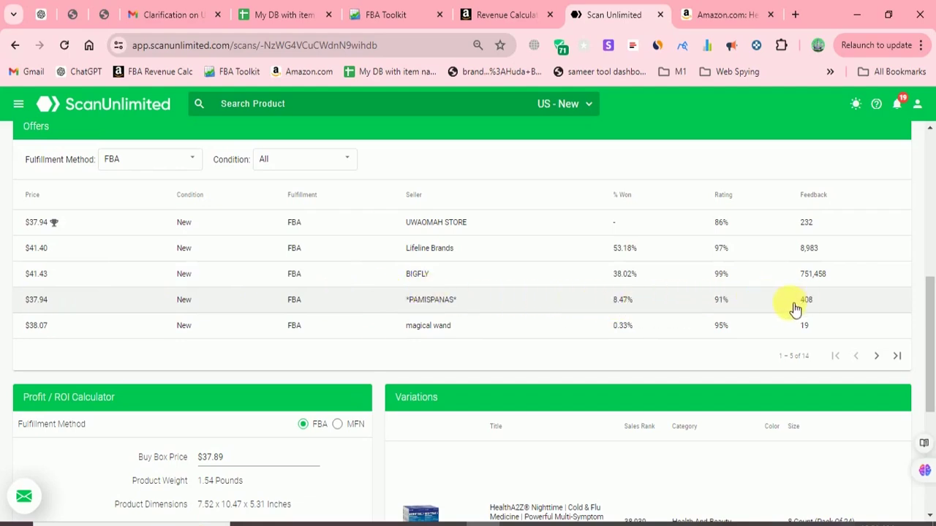
{"action": "mouse_move", "coordinate": [813, 311]}
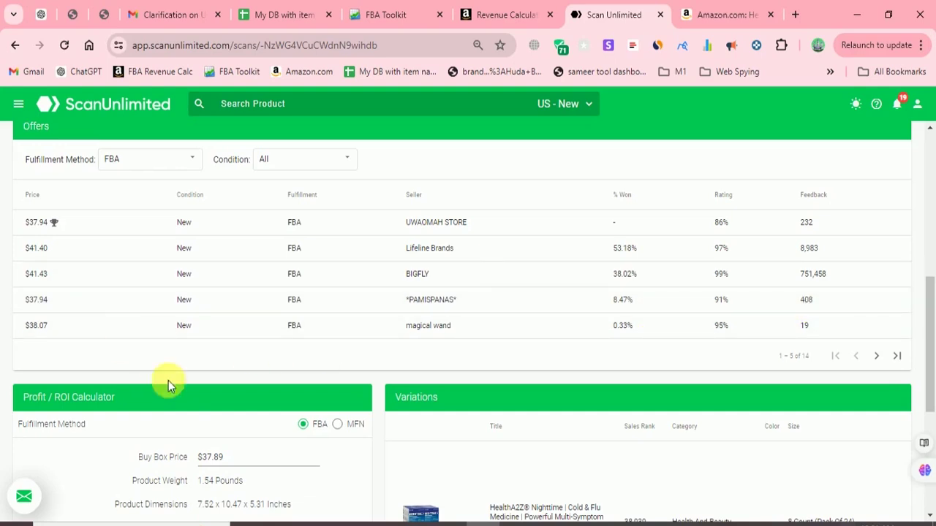
{"action": "left_click", "coordinate": [209, 456]}
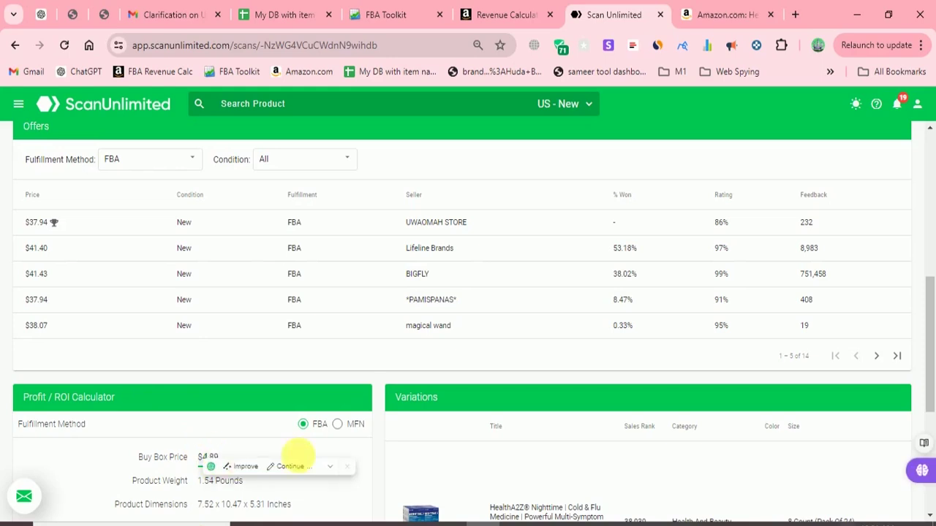
{"action": "type", "text": "40.89"}
{"action": "scroll", "coordinate": [329, 451], "scroll_direction": "down", "scroll_amount": 4}
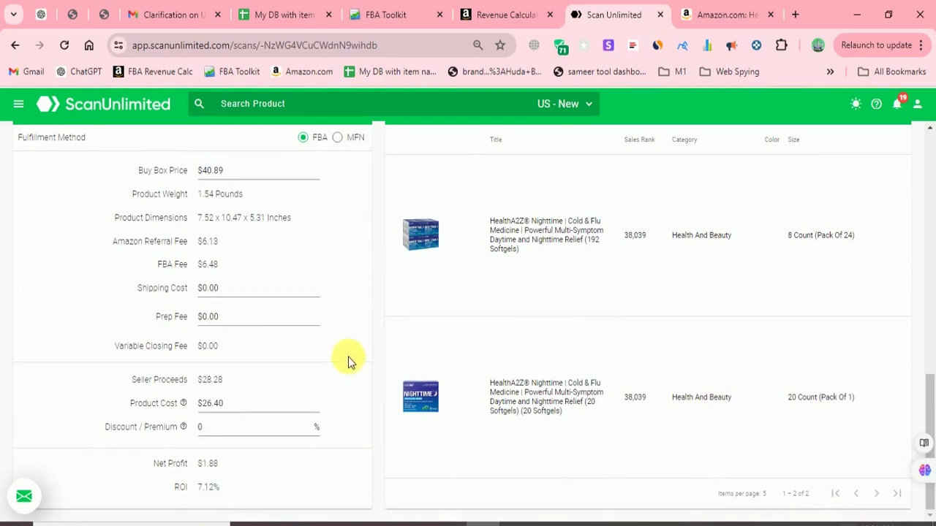
{"action": "double_click", "coordinate": [212, 464]}
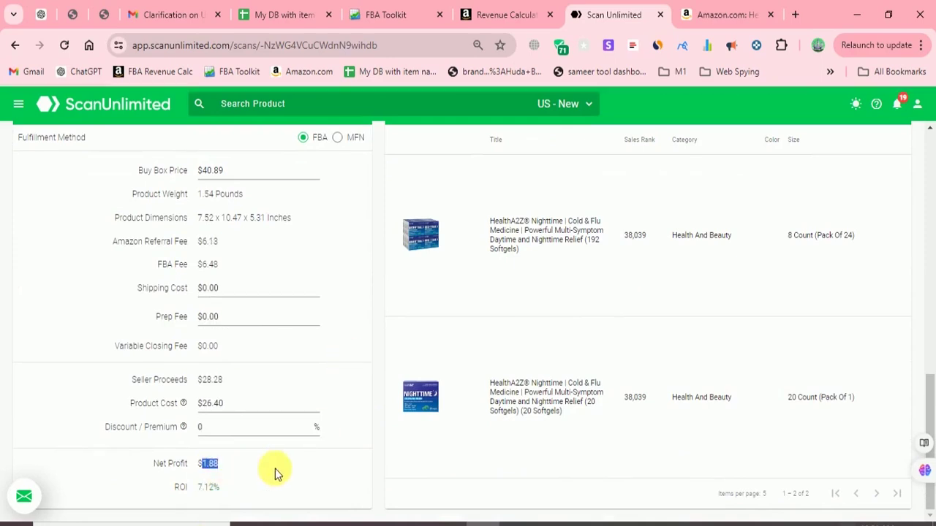
{"action": "left_click", "coordinate": [359, 387]}
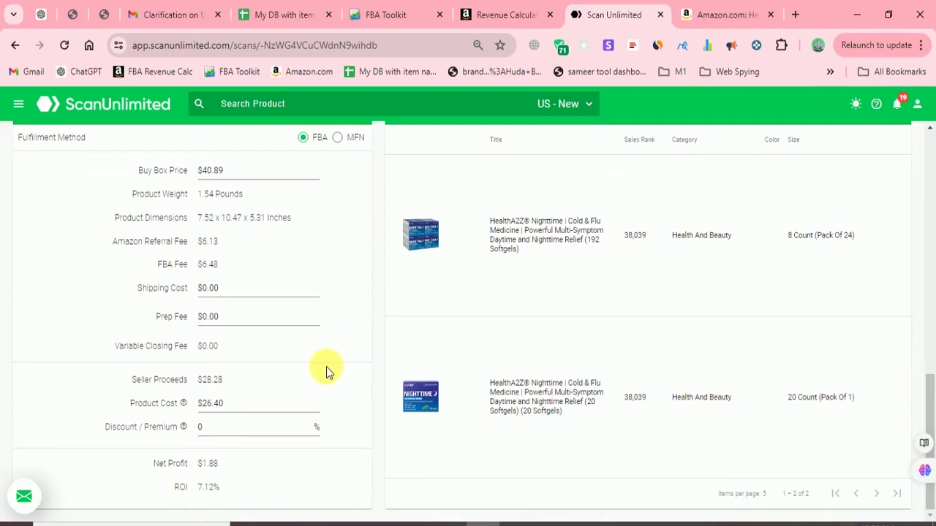
- Copy the HealthA2Z Nighttime product's ASIN and search for it in Amazon's Revenue Calculator as a guest
{"action": "scroll", "coordinate": [271, 370], "scroll_direction": "up", "scroll_amount": 10}
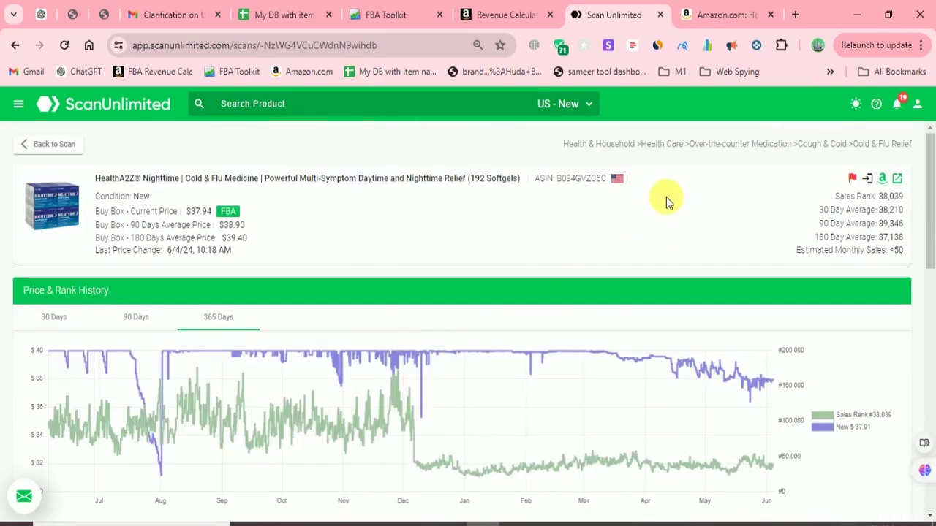
{"action": "double_click", "coordinate": [589, 180]}
{"action": "key", "text": "ctrl+c"}
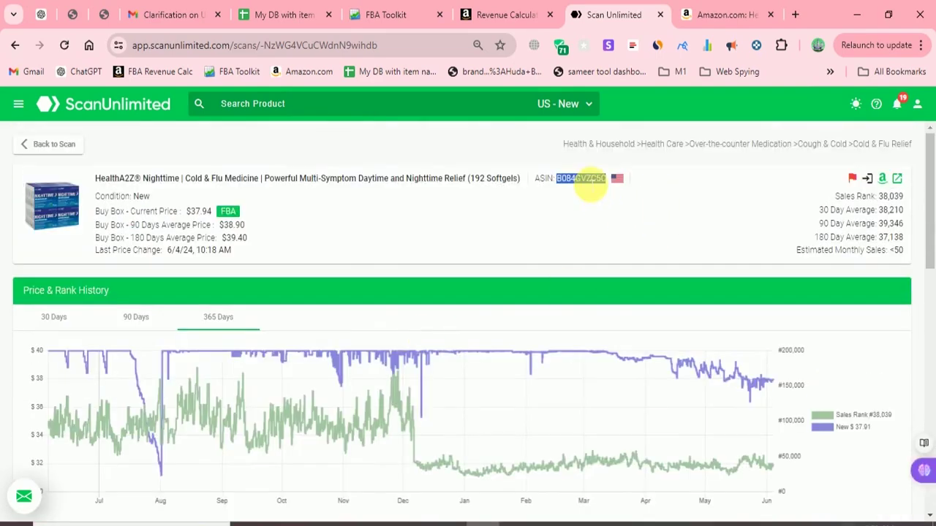
{"action": "left_click", "coordinate": [488, 14]}
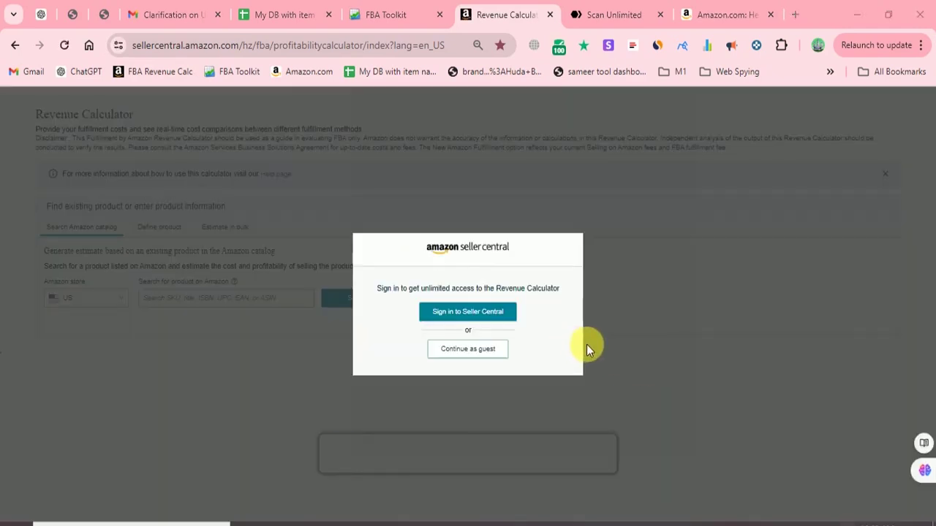
{"action": "left_click", "coordinate": [488, 350]}
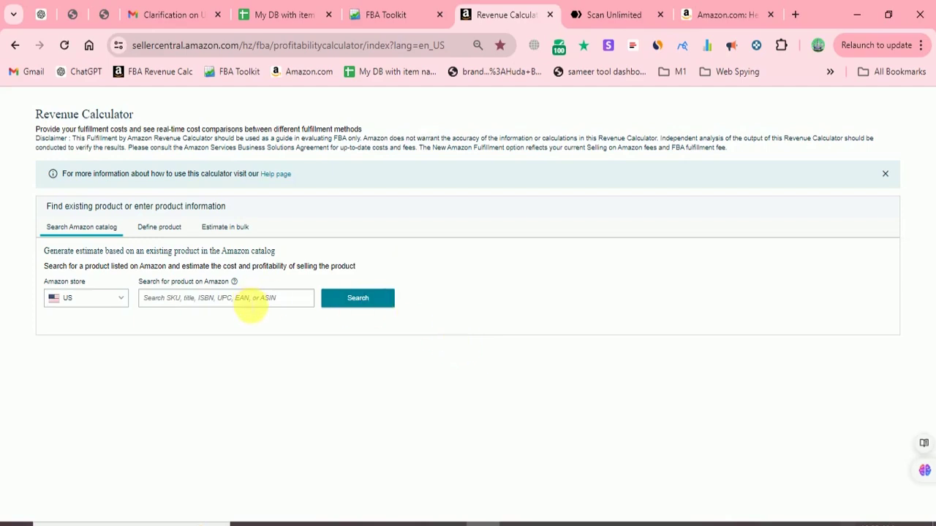
{"action": "left_click", "coordinate": [248, 299]}
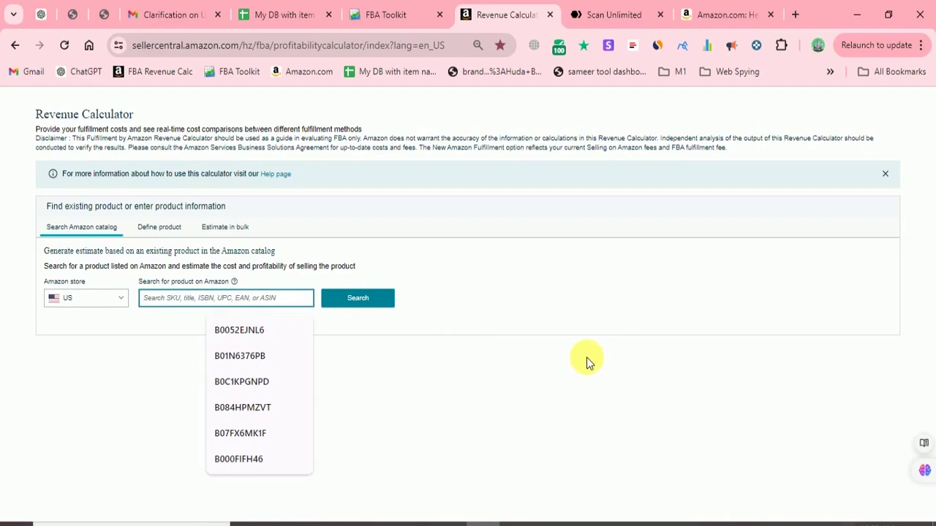
{"action": "key", "text": "ctrl+v"}
{"action": "left_click", "coordinate": [380, 300]}
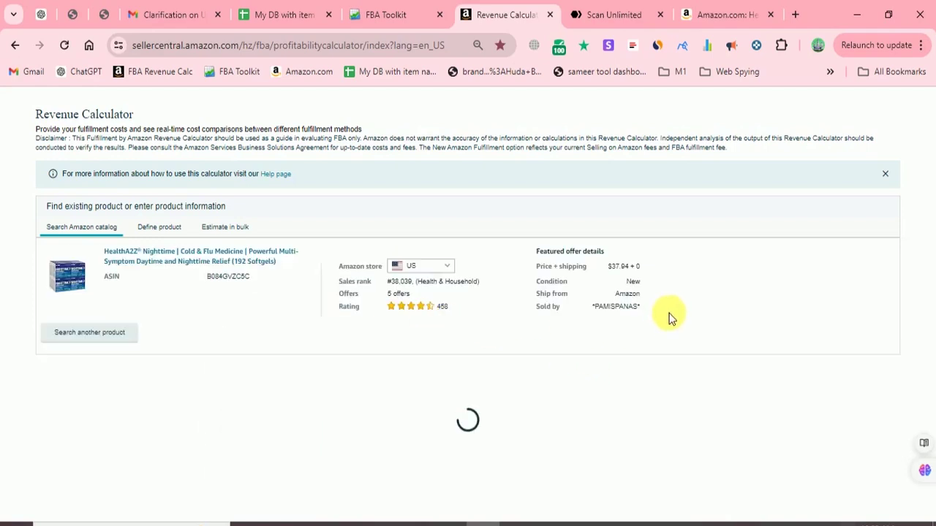
- Compare ScanUnlimited's profit figures with the Revenue Calculator's estimate, highlighting the Amazon Fulfillment net profit
{"action": "left_click", "coordinate": [617, 13]}
{"action": "scroll", "coordinate": [219, 358], "scroll_direction": "down", "scroll_amount": 10}
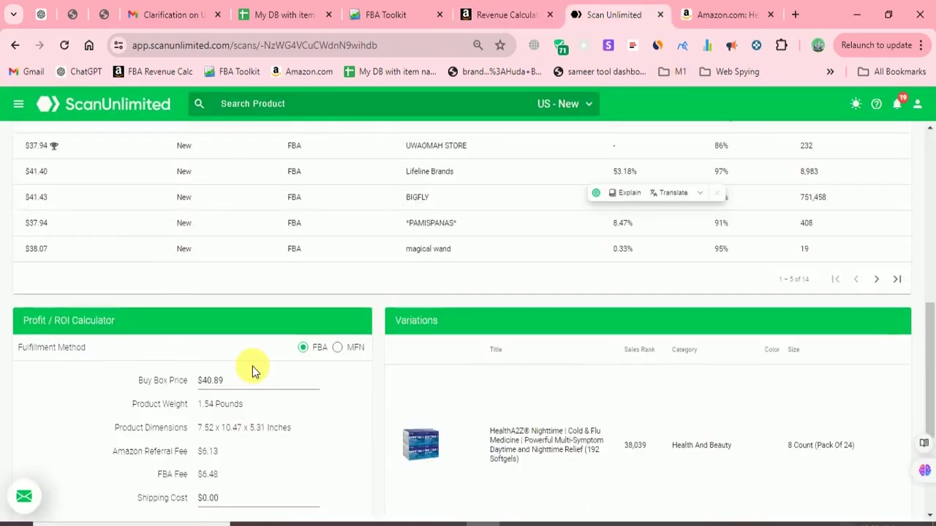
{"action": "scroll", "coordinate": [253, 366], "scroll_direction": "down", "scroll_amount": 3}
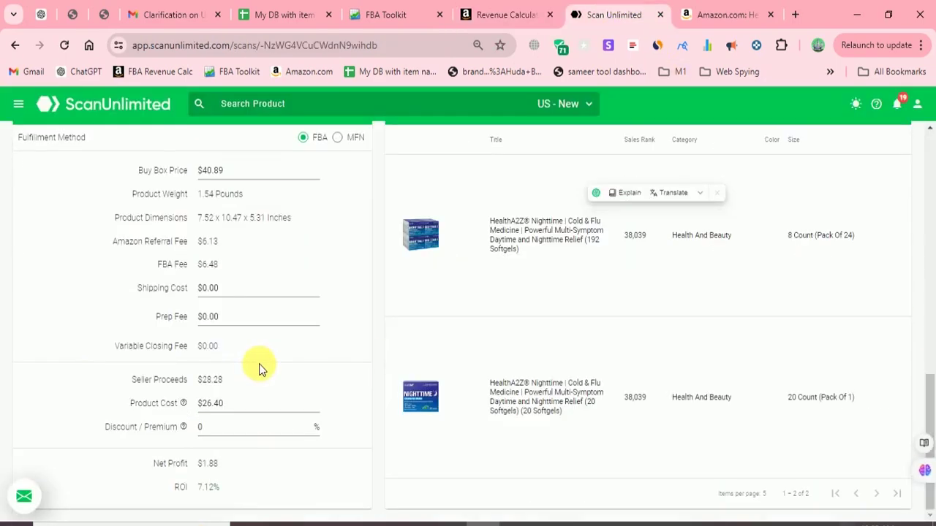
{"action": "left_click", "coordinate": [529, 9]}
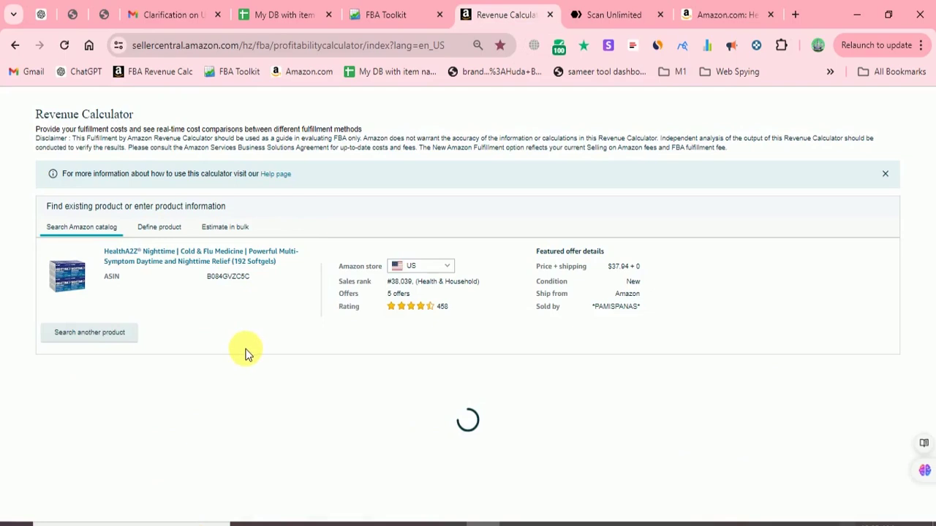
{"action": "scroll", "coordinate": [246, 350], "scroll_direction": "down", "scroll_amount": 3}
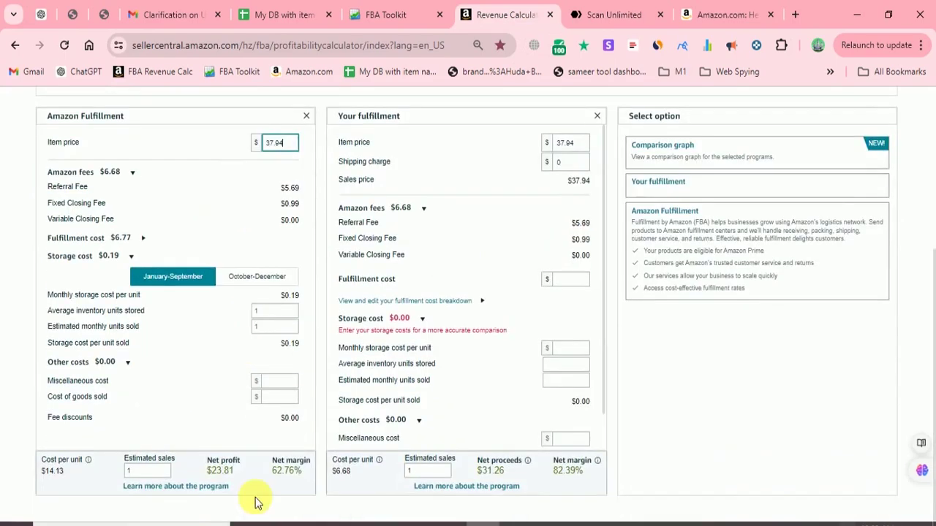
{"action": "double_click", "coordinate": [221, 477]}
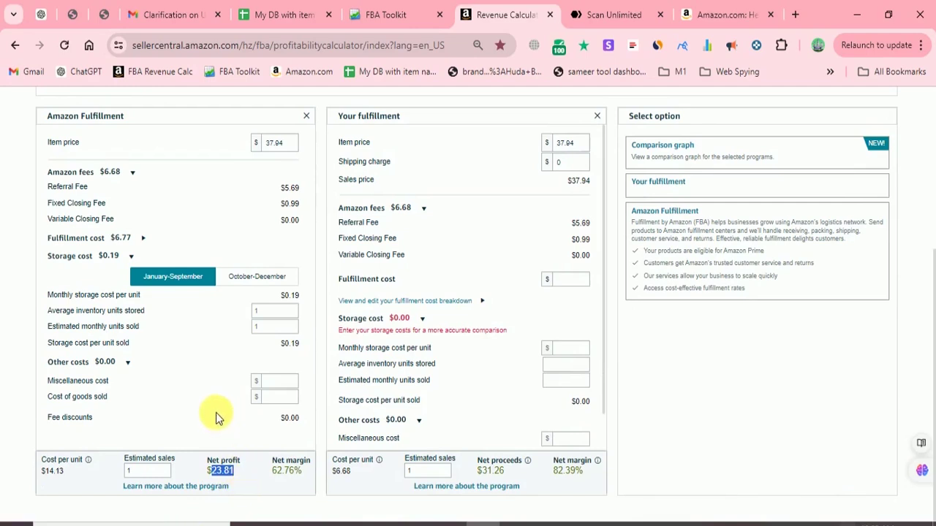
- Set the Amazon Fulfillment item price to $41.94 in the Revenue Calculator
{"action": "left_click", "coordinate": [280, 380]}
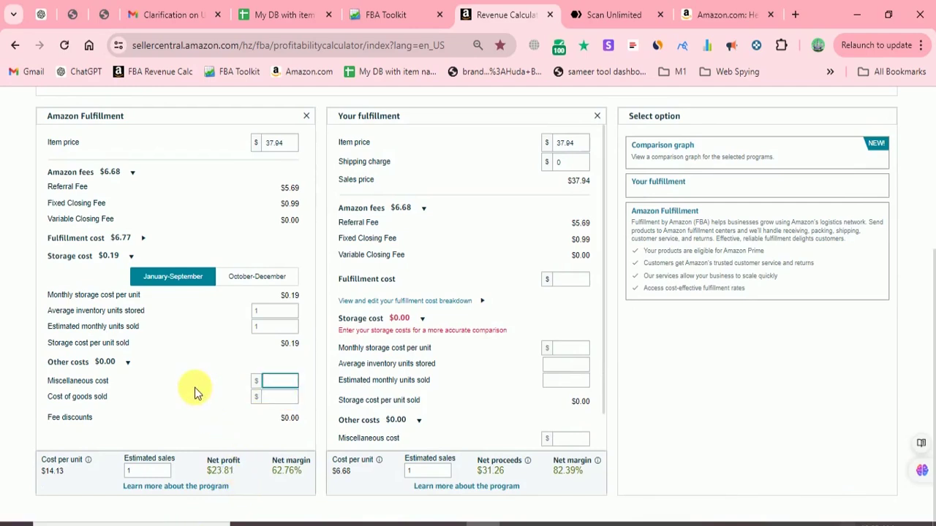
{"action": "left_click", "coordinate": [275, 144]}
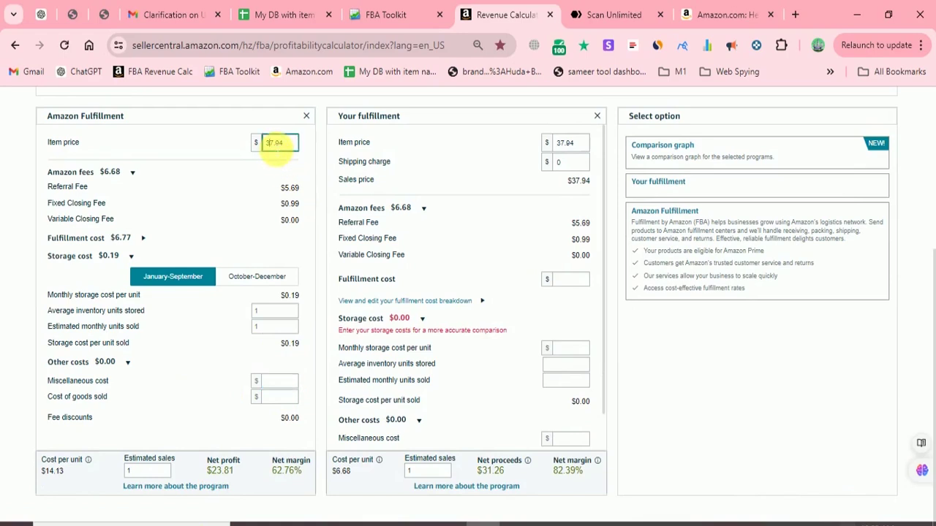
{"action": "left_click_drag", "start_coordinate": [277, 145], "coordinate": [261, 144]}
{"action": "type", "text": "41"}
{"action": "left_click", "coordinate": [304, 255]}
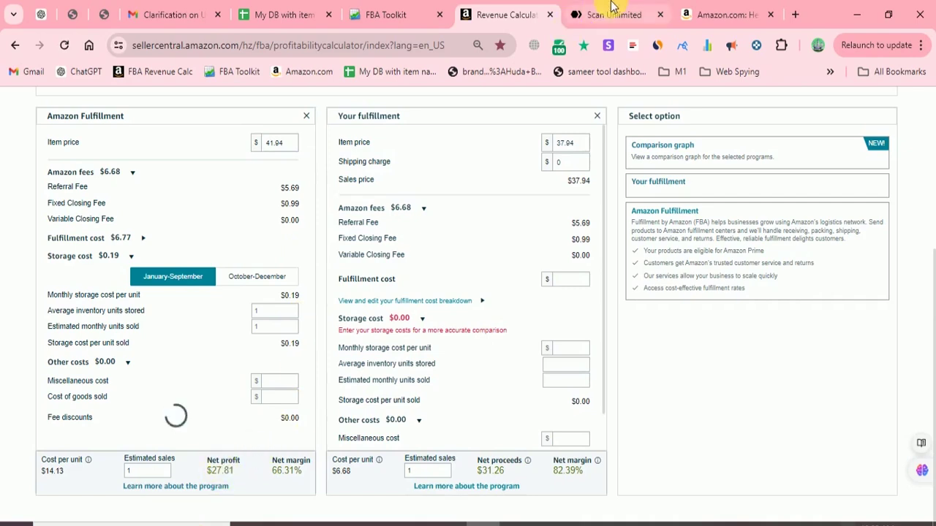
- Examine the miscellaneous cost and cost of goods sold entries under Amazon Fulfillment's other costs
{"action": "left_click", "coordinate": [282, 381]}
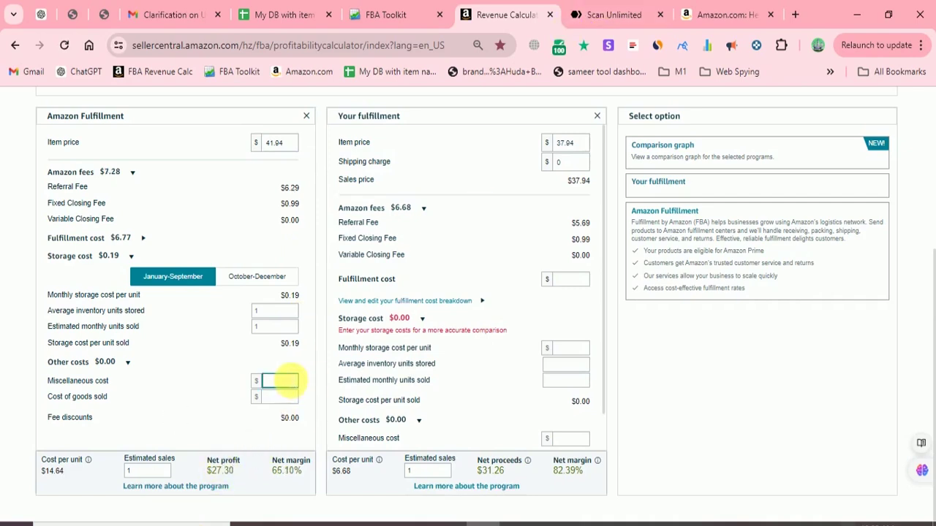
{"action": "left_click", "coordinate": [282, 399]}
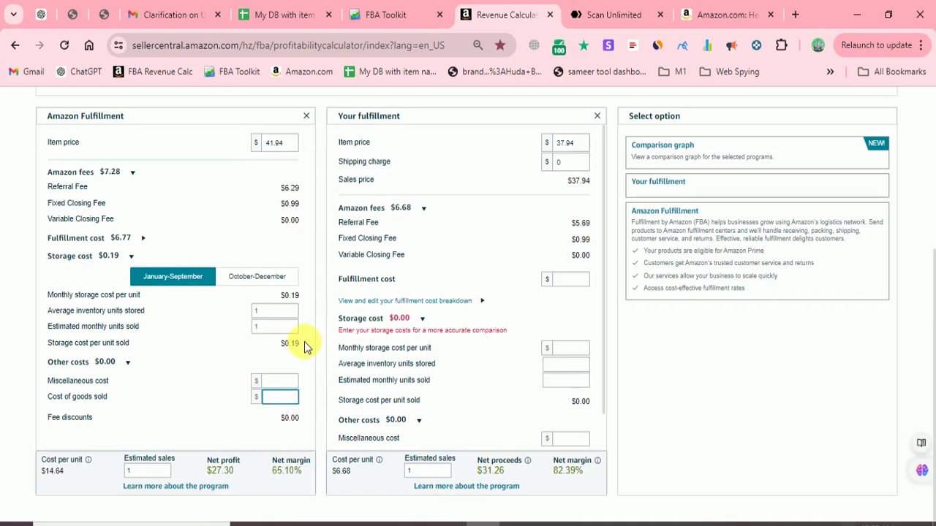
{"action": "left_click", "coordinate": [276, 381]}
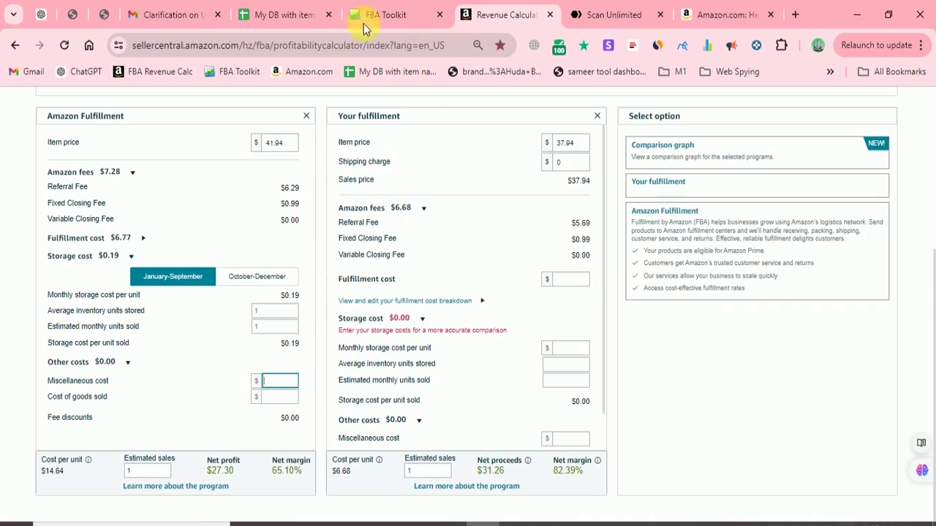
- Switch back to ScanUnlimited, return to the scan results and open the product detail of the Rid-X Holding Tank Deodorizer
{"action": "left_click", "coordinate": [628, 7]}
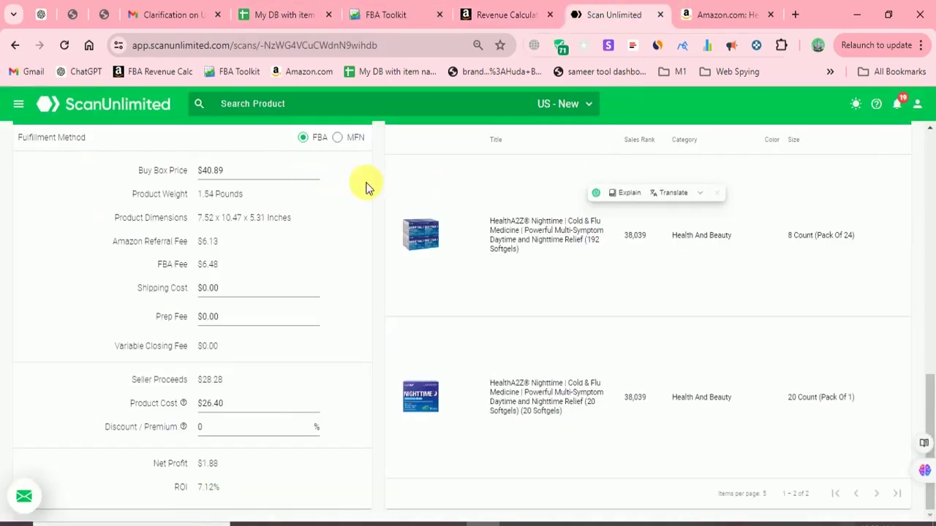
{"action": "scroll", "coordinate": [304, 236], "scroll_direction": "up", "scroll_amount": 5}
{"action": "scroll", "coordinate": [304, 236], "scroll_direction": "up", "scroll_amount": 4}
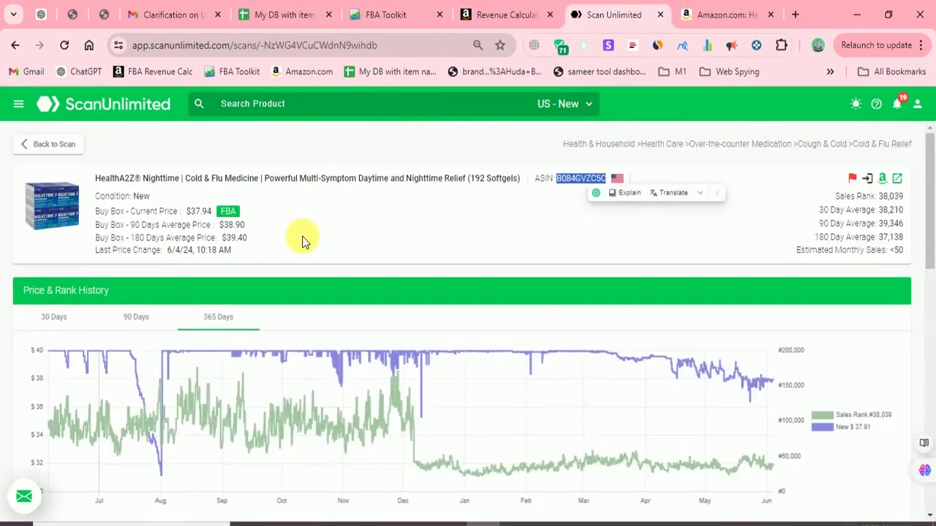
{"action": "left_click", "coordinate": [82, 152]}
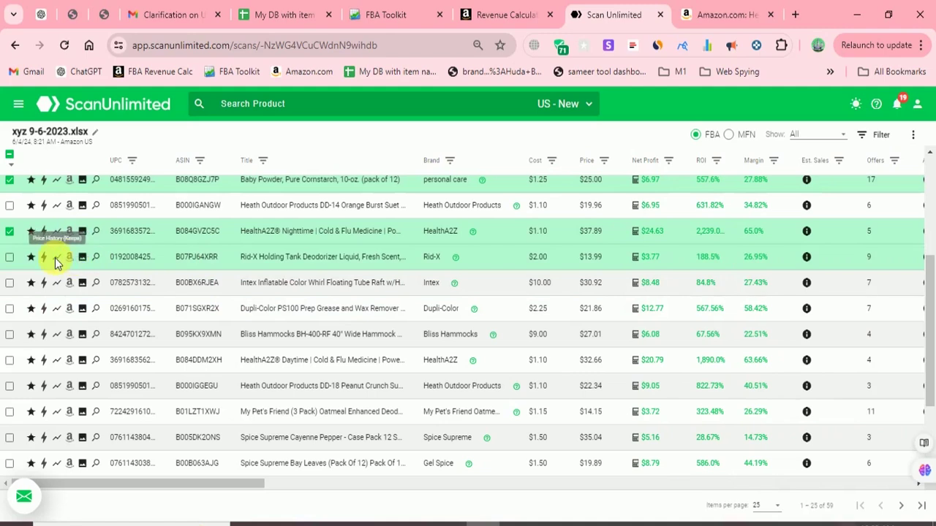
{"action": "mouse_move", "coordinate": [55, 257]}
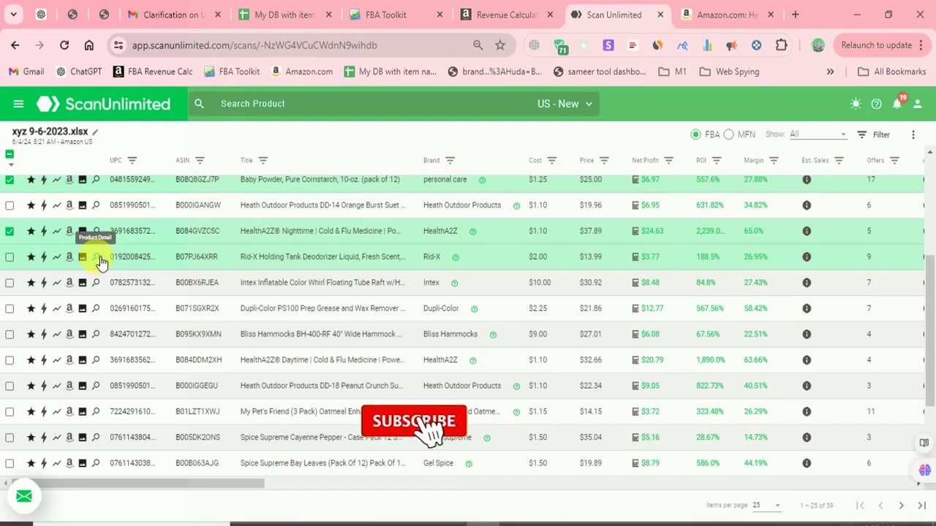
{"action": "left_click", "coordinate": [98, 260]}
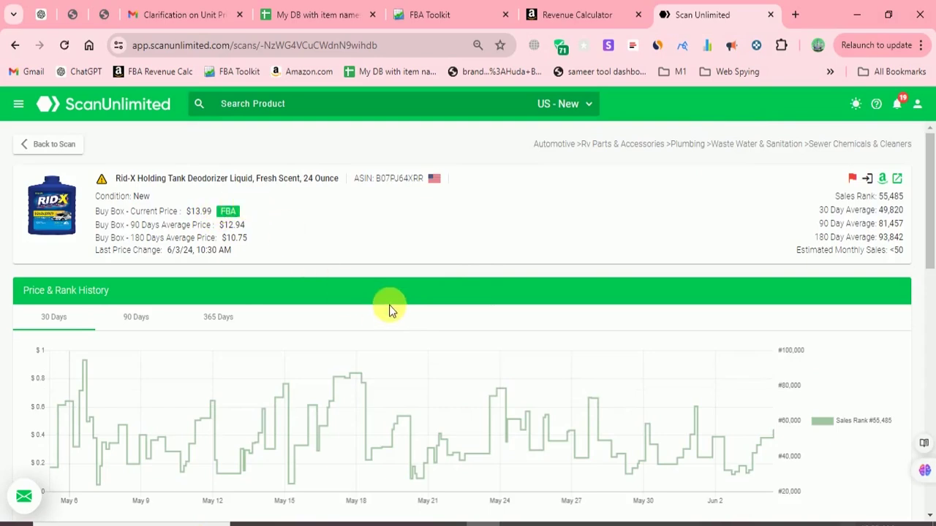
- Examine the Rid-X product's 30-day price and rank history, and switch the chart to 90 days
{"action": "scroll", "coordinate": [405, 323], "scroll_direction": "down", "scroll_amount": 2}
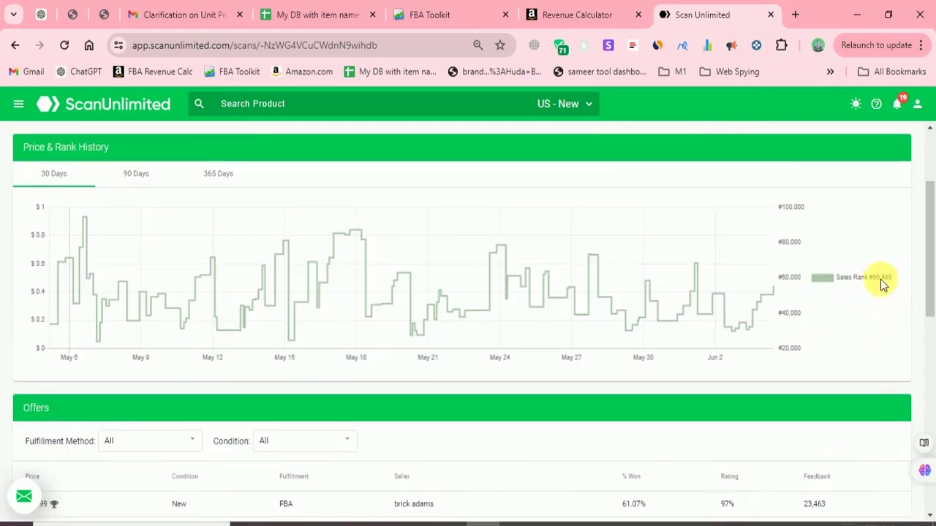
{"action": "scroll", "coordinate": [880, 279], "scroll_direction": "up", "scroll_amount": 1}
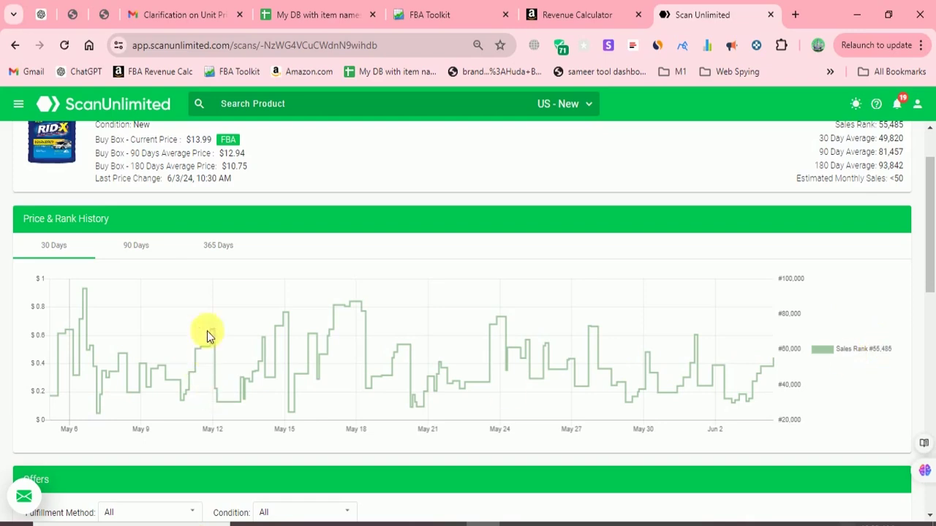
{"action": "left_click", "coordinate": [137, 245]}
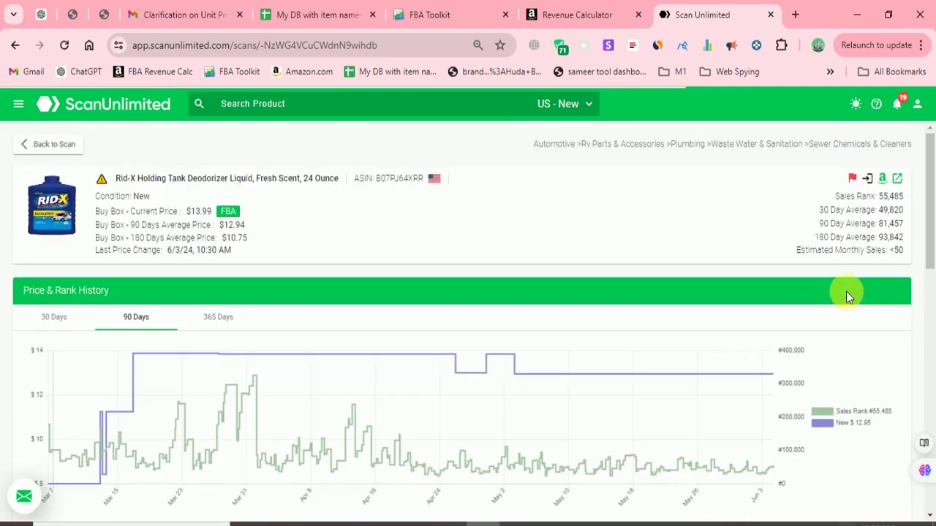
- Filter the Rid-X product's offers to the MFN fulfillment method and close the seller page opened along the way
{"action": "scroll", "coordinate": [677, 251], "scroll_direction": "down", "scroll_amount": 2}
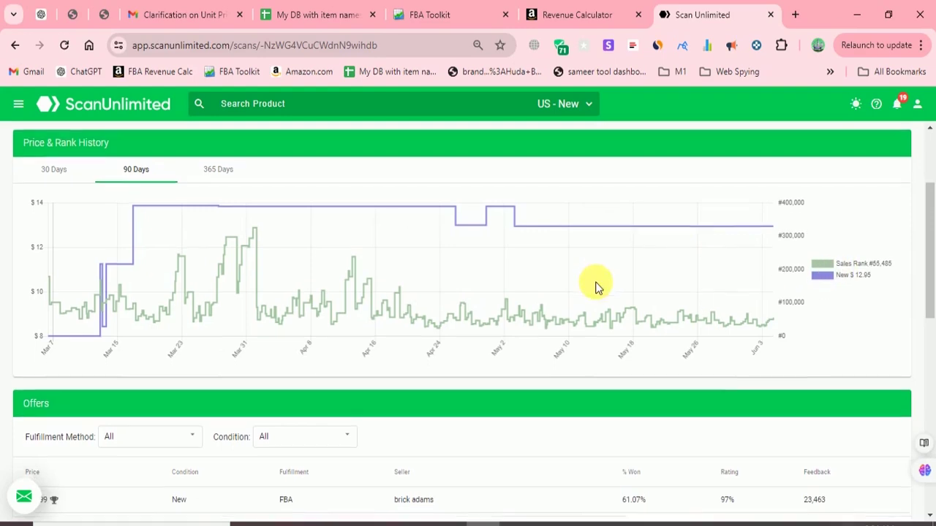
{"action": "scroll", "coordinate": [478, 299], "scroll_direction": "down", "scroll_amount": 2}
{"action": "scroll", "coordinate": [478, 294], "scroll_direction": "down", "scroll_amount": 1}
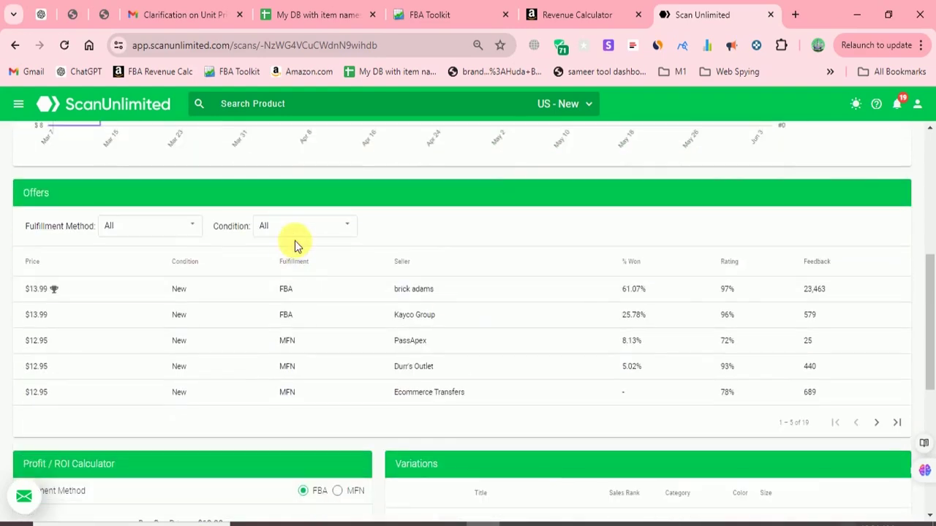
{"action": "left_click", "coordinate": [175, 227]}
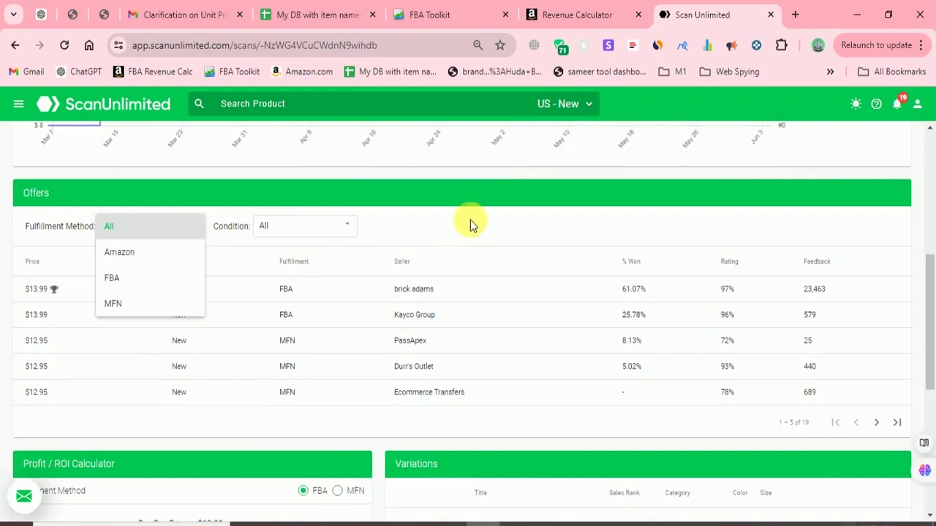
{"action": "left_click", "coordinate": [334, 271]}
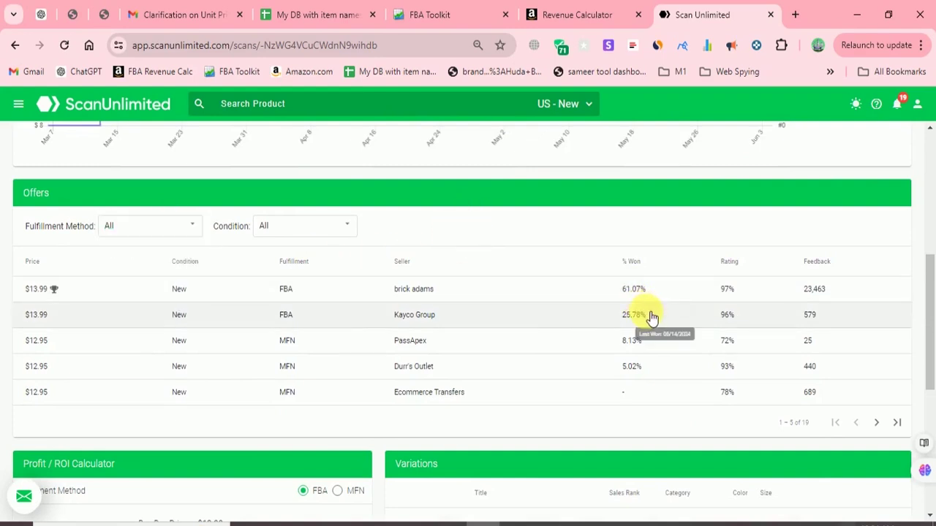
{"action": "left_click", "coordinate": [134, 231]}
{"action": "left_click", "coordinate": [146, 306]}
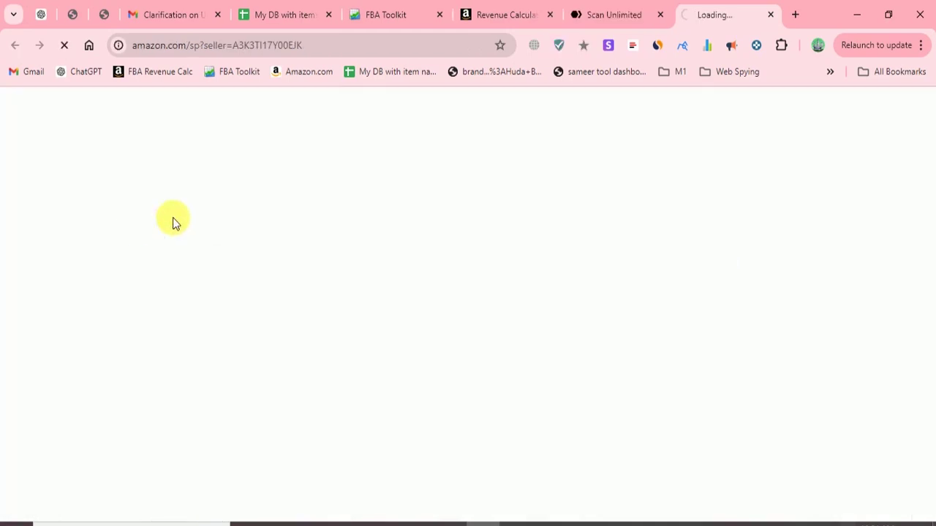
{"action": "left_click", "coordinate": [770, 14]}
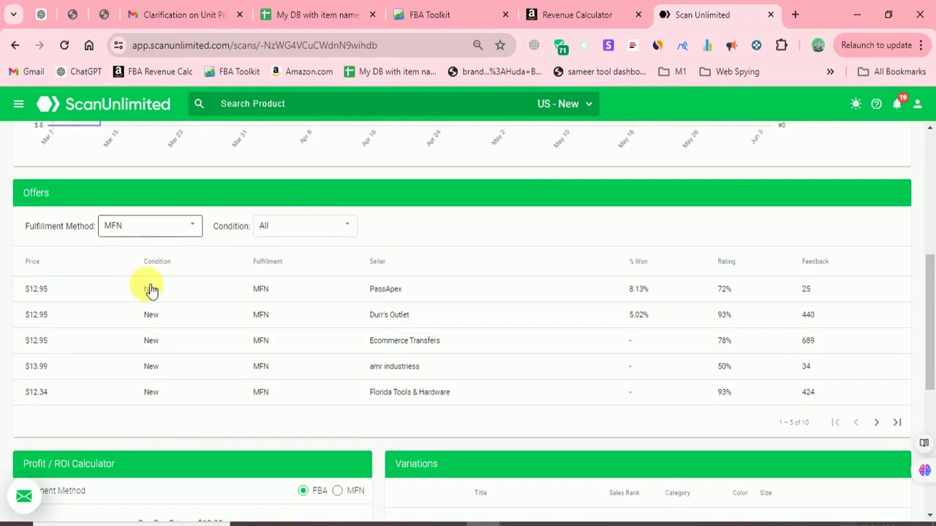
- Filter the offers to the Amazon fulfillment method, check Amazon's offer, and reset the filter to All
{"action": "left_click", "coordinate": [148, 221]}
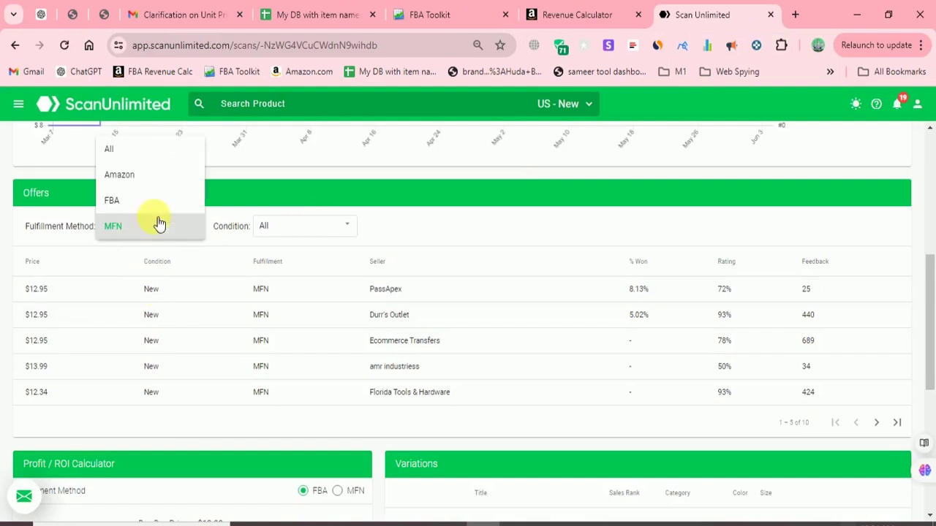
{"action": "left_click", "coordinate": [139, 174]}
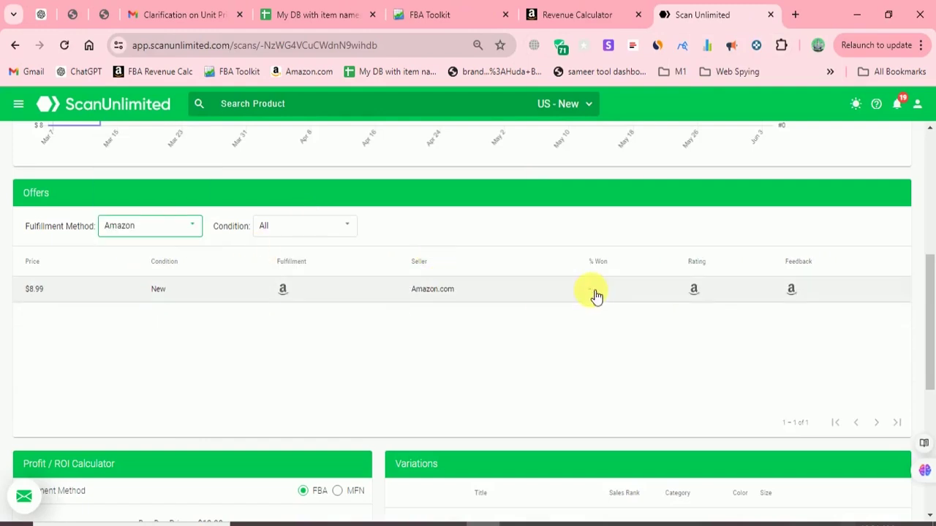
{"action": "left_click", "coordinate": [148, 226]}
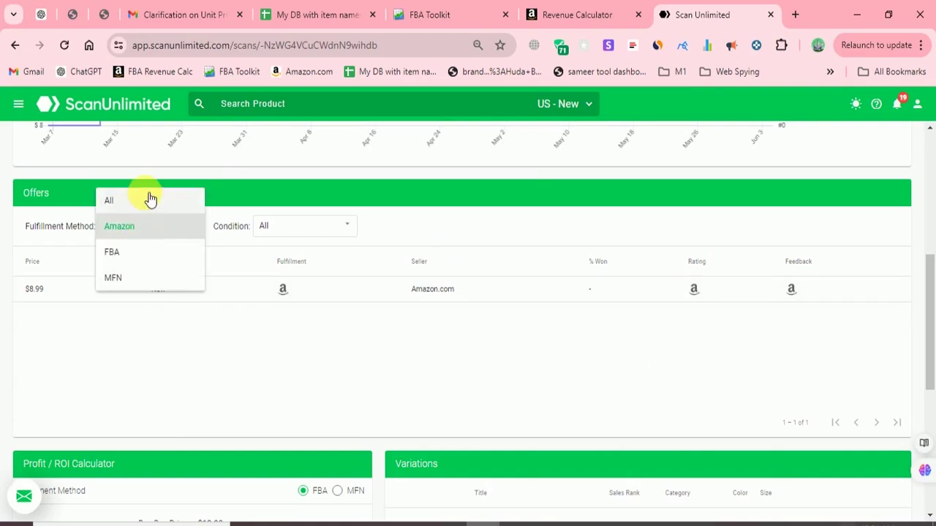
{"action": "key", "text": "Up"}
{"action": "key", "text": "Return"}
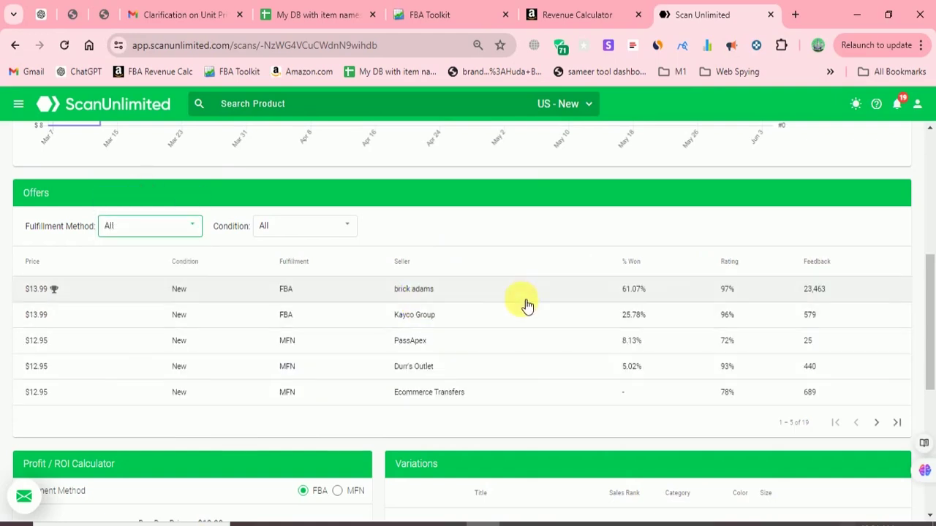
- Examine the Rid-X product's Profit / ROI Calculator fees, product cost and variations alongside its offers and price history
{"action": "scroll", "coordinate": [524, 307], "scroll_direction": "down", "scroll_amount": 2}
{"action": "scroll", "coordinate": [532, 286], "scroll_direction": "up", "scroll_amount": 6}
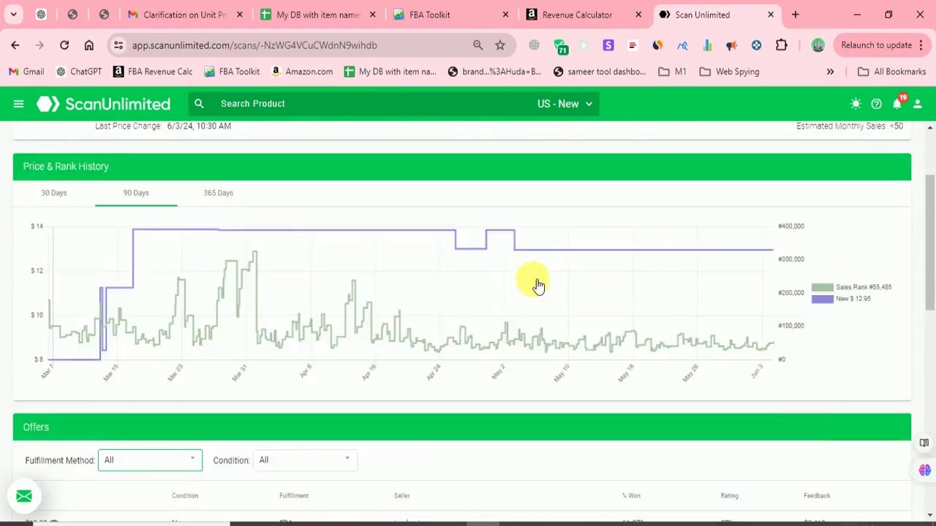
{"action": "scroll", "coordinate": [532, 285], "scroll_direction": "down", "scroll_amount": 2}
{"action": "scroll", "coordinate": [532, 285], "scroll_direction": "down", "scroll_amount": 6}
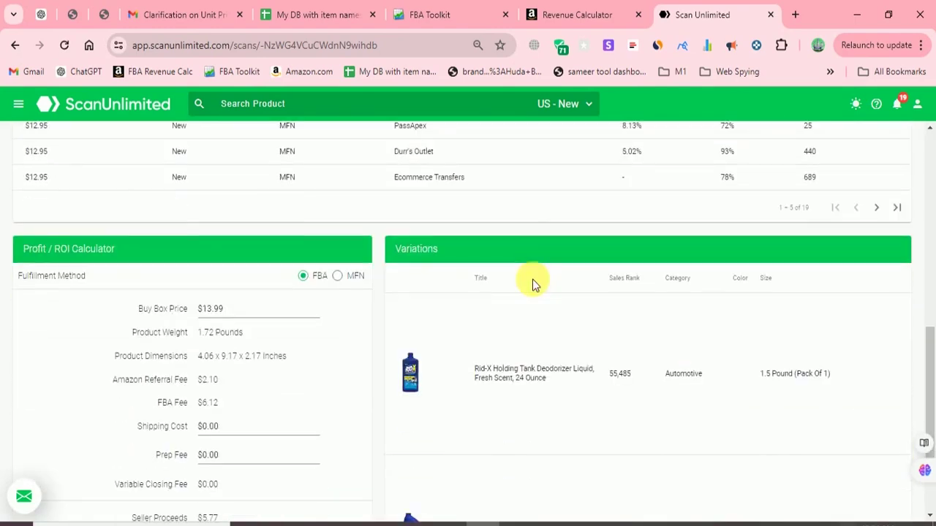
{"action": "scroll", "coordinate": [537, 283], "scroll_direction": "down", "scroll_amount": 1}
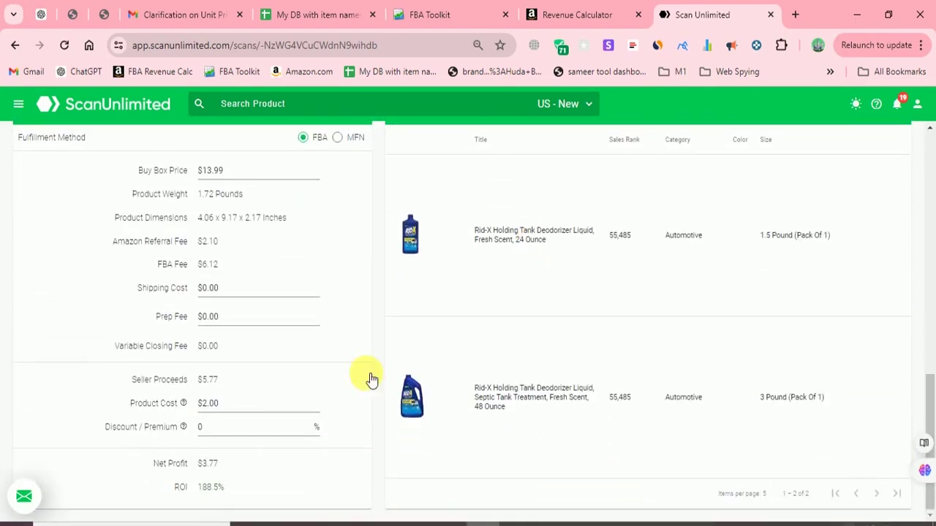
{"action": "scroll", "coordinate": [223, 408], "scroll_direction": "up", "scroll_amount": 5}
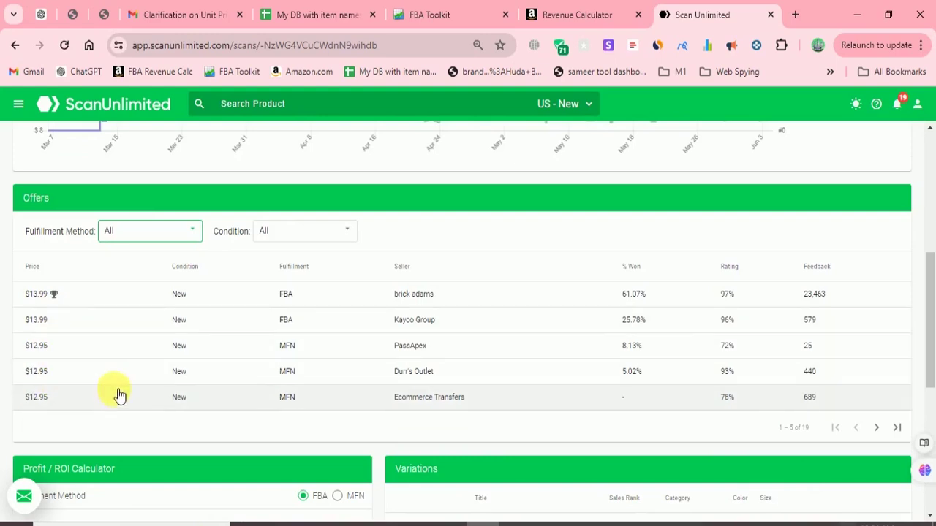
{"action": "scroll", "coordinate": [256, 457], "scroll_direction": "down", "scroll_amount": 2}
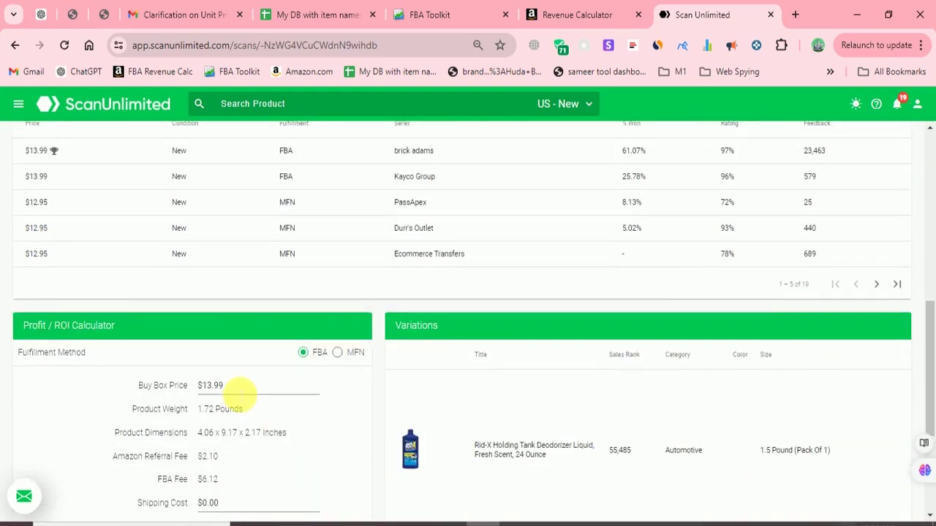
{"action": "scroll", "coordinate": [240, 395], "scroll_direction": "down", "scroll_amount": 3}
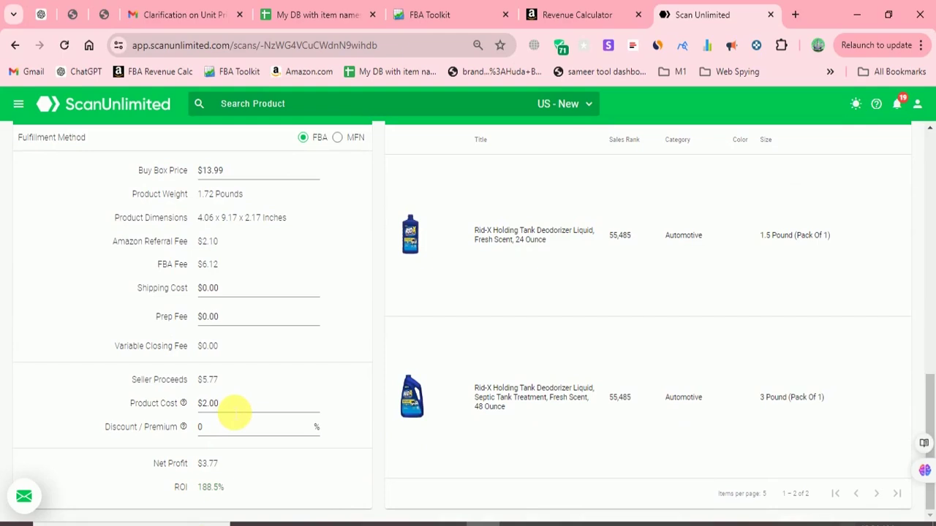
- Examine the Rid-X product's 365-day price and rank history, and return the chart to 90 days
{"action": "scroll", "coordinate": [234, 412], "scroll_direction": "up", "scroll_amount": 8}
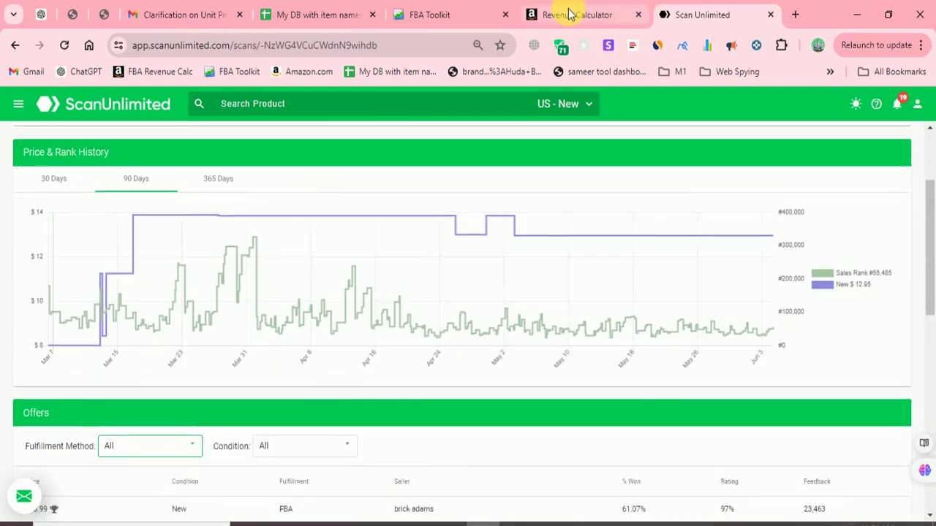
{"action": "scroll", "coordinate": [541, 285], "scroll_direction": "up", "scroll_amount": 2}
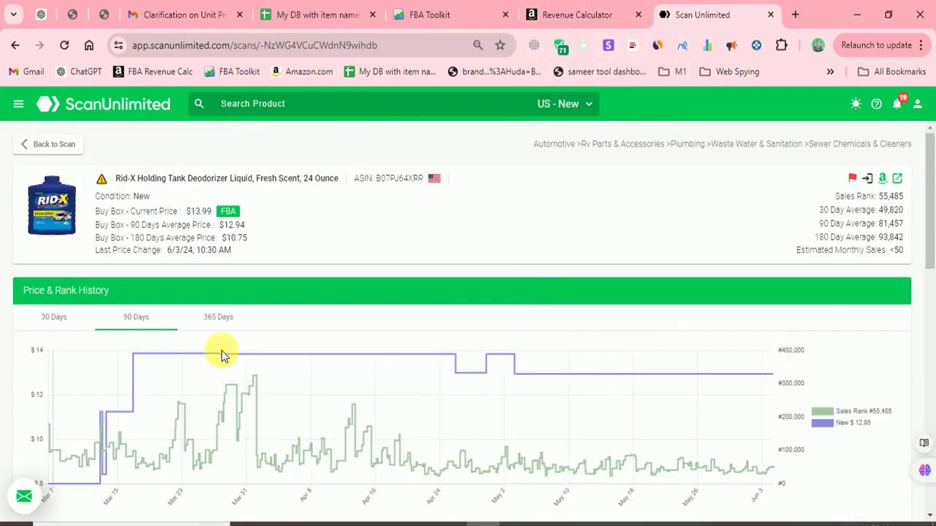
{"action": "left_click", "coordinate": [218, 321]}
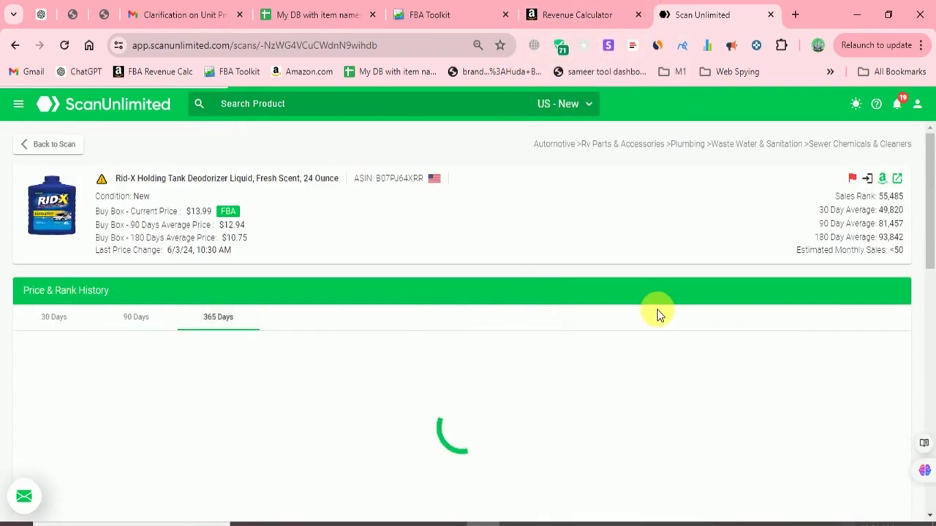
{"action": "scroll", "coordinate": [657, 313], "scroll_direction": "down", "scroll_amount": 1}
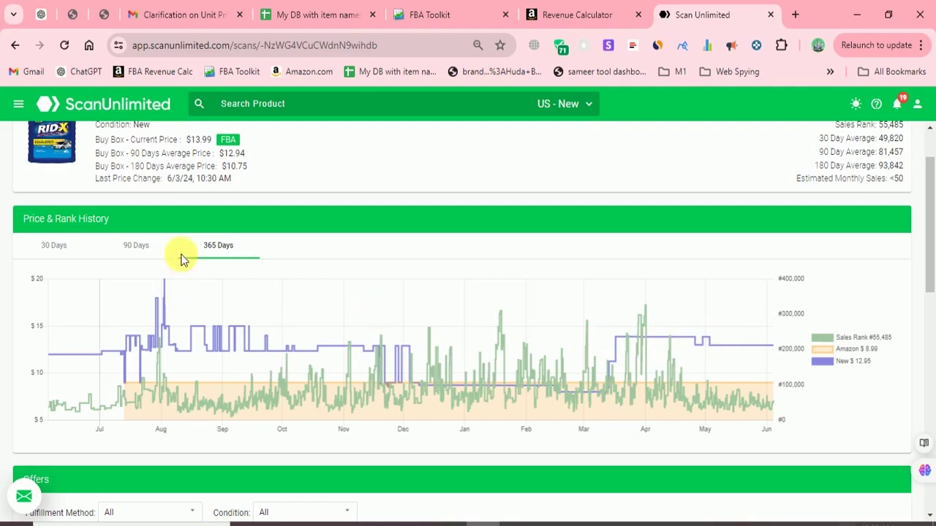
{"action": "left_click", "coordinate": [136, 246]}
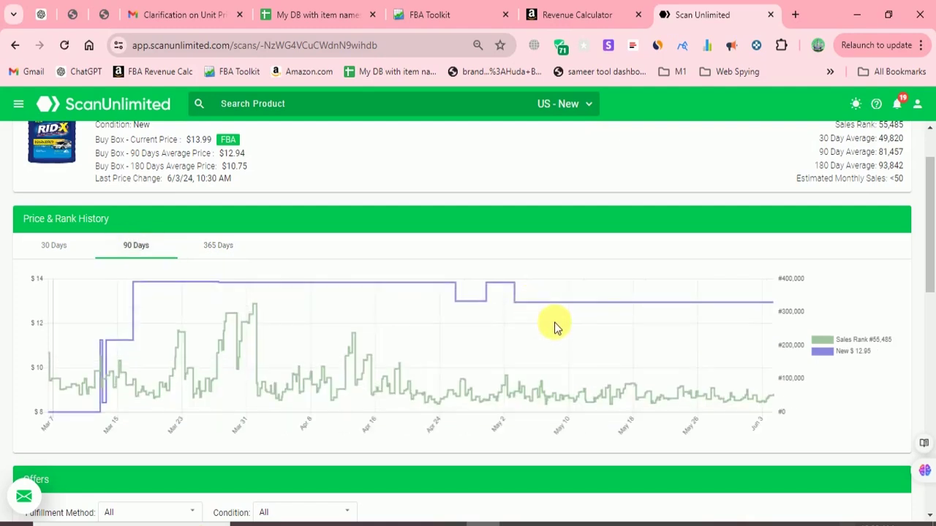
- Review the second page of offers, return to the first page, and recheck the Profit / ROI Calculator
{"action": "scroll", "coordinate": [541, 351], "scroll_direction": "down", "scroll_amount": 3}
{"action": "scroll", "coordinate": [525, 375], "scroll_direction": "down", "scroll_amount": 1}
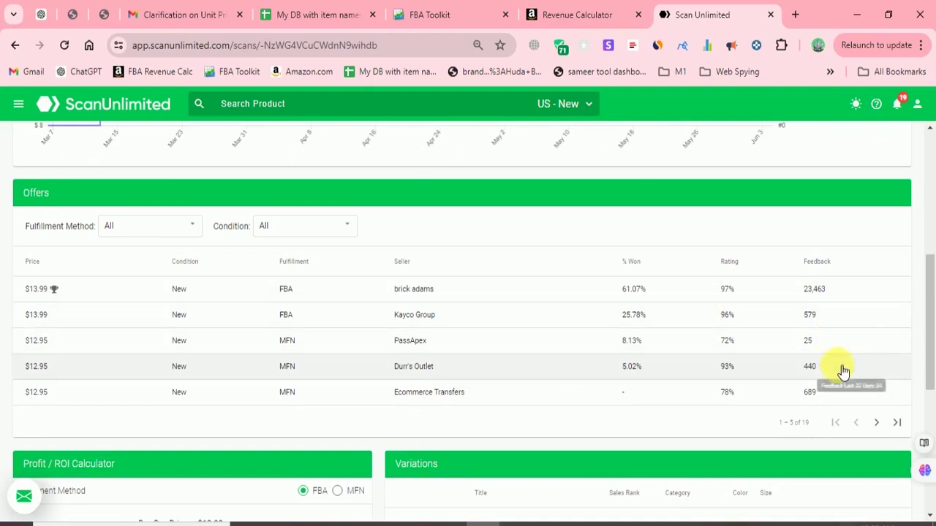
{"action": "left_click", "coordinate": [875, 424]}
{"action": "left_click", "coordinate": [859, 427]}
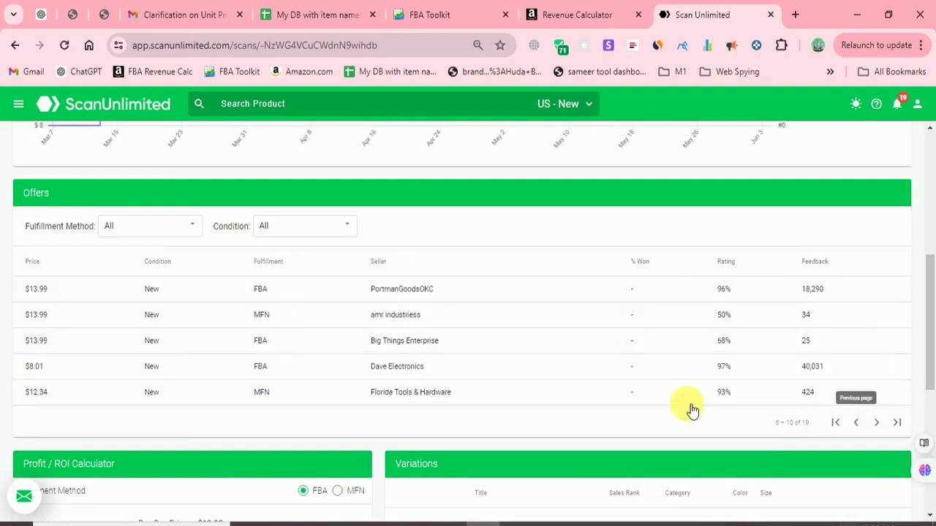
{"action": "scroll", "coordinate": [297, 349], "scroll_direction": "down", "scroll_amount": 4}
{"action": "scroll", "coordinate": [296, 349], "scroll_direction": "down", "scroll_amount": 2}
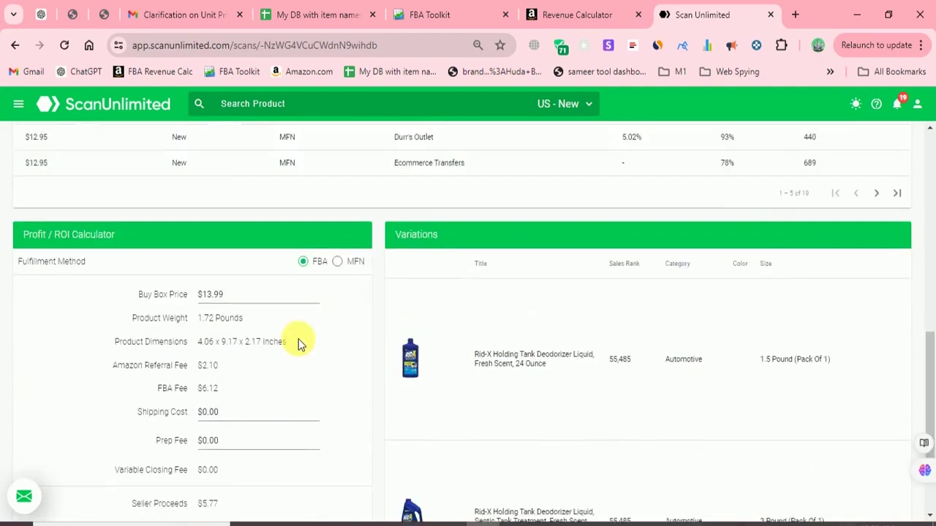
- Copy the Rid-X product's ASIN, B07PJ64XRR, and look it up in Amazon's Revenue Calculator as a guest
{"action": "scroll", "coordinate": [303, 323], "scroll_direction": "up", "scroll_amount": 10}
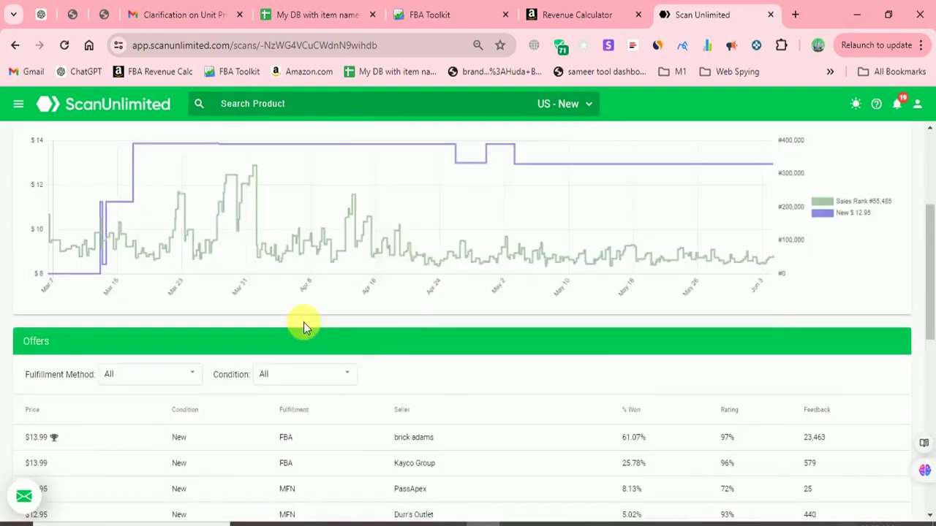
{"action": "double_click", "coordinate": [399, 180]}
{"action": "key", "text": "ctrl+c"}
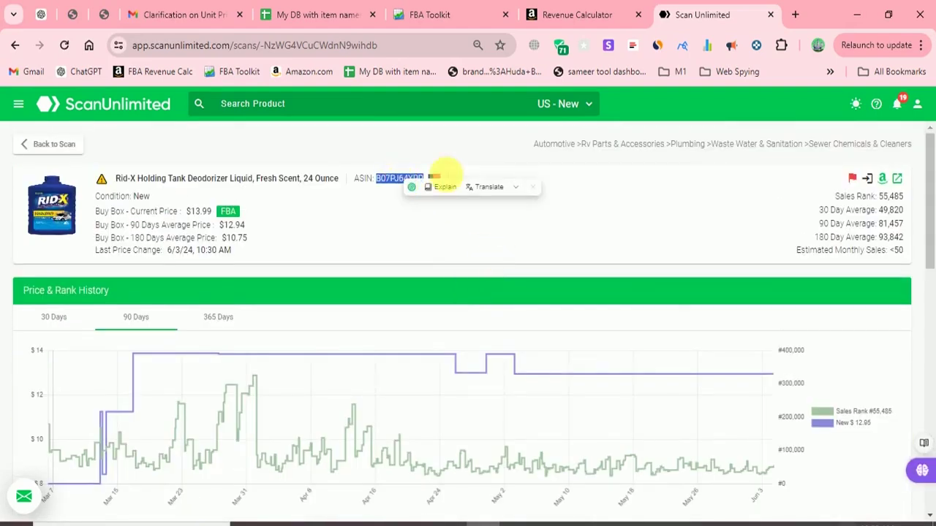
{"action": "left_click", "coordinate": [563, 15]}
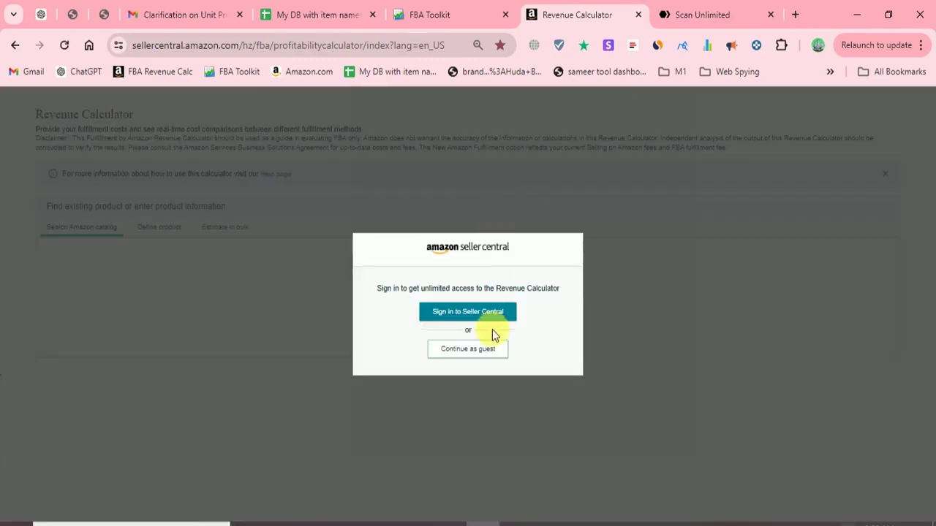
{"action": "left_click", "coordinate": [490, 348]}
{"action": "left_click", "coordinate": [220, 296]}
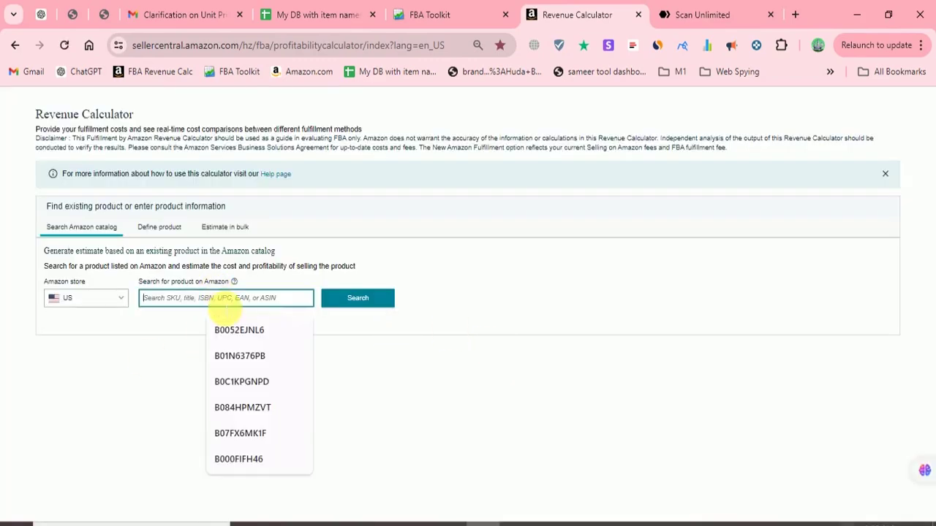
{"action": "key", "text": "ctrl+v"}
{"action": "left_click", "coordinate": [349, 299]}
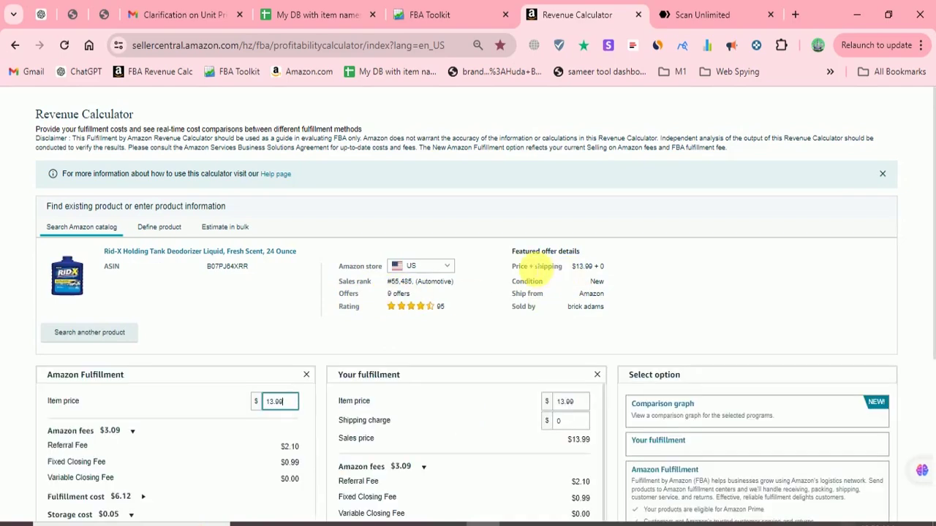
- Check the product cost in ScanUnlimited, and set Amazon Fulfillment's cost of goods sold to $2 and miscellaneous cost to $1 in the Revenue Calculator
{"action": "scroll", "coordinate": [296, 384], "scroll_direction": "down", "scroll_amount": 3}
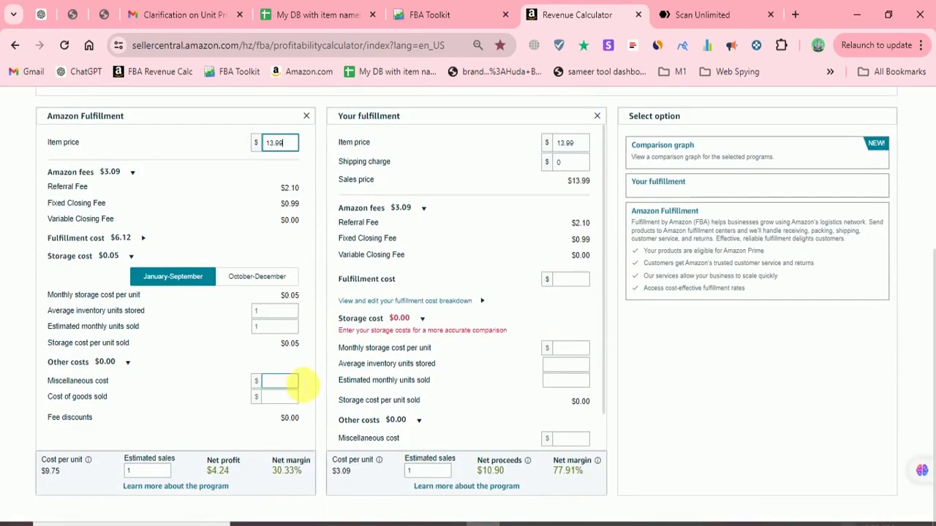
{"action": "left_click", "coordinate": [273, 381]}
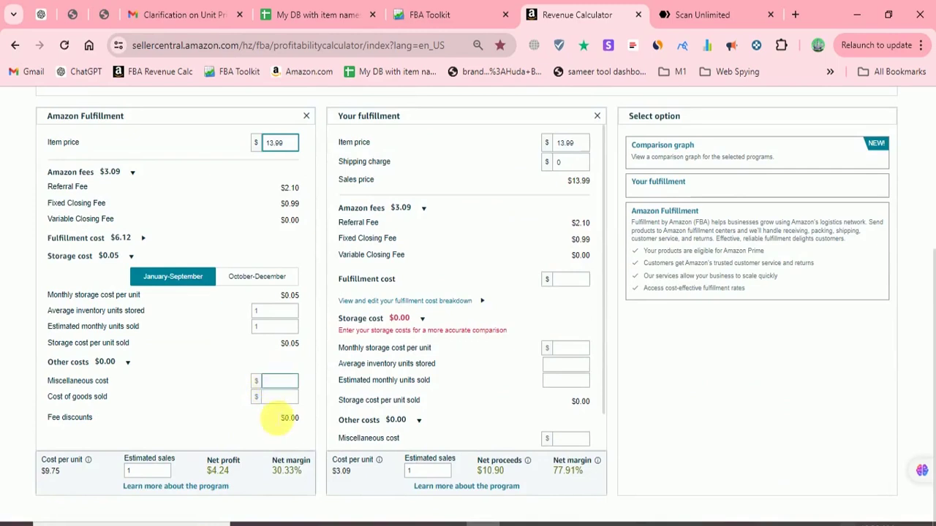
{"action": "left_click", "coordinate": [705, 13]}
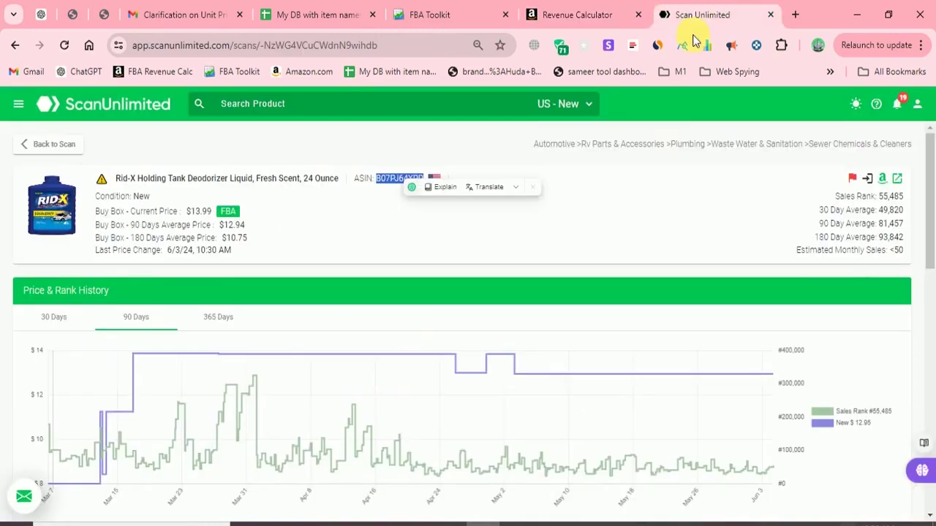
{"action": "scroll", "coordinate": [452, 256], "scroll_direction": "down", "scroll_amount": 10}
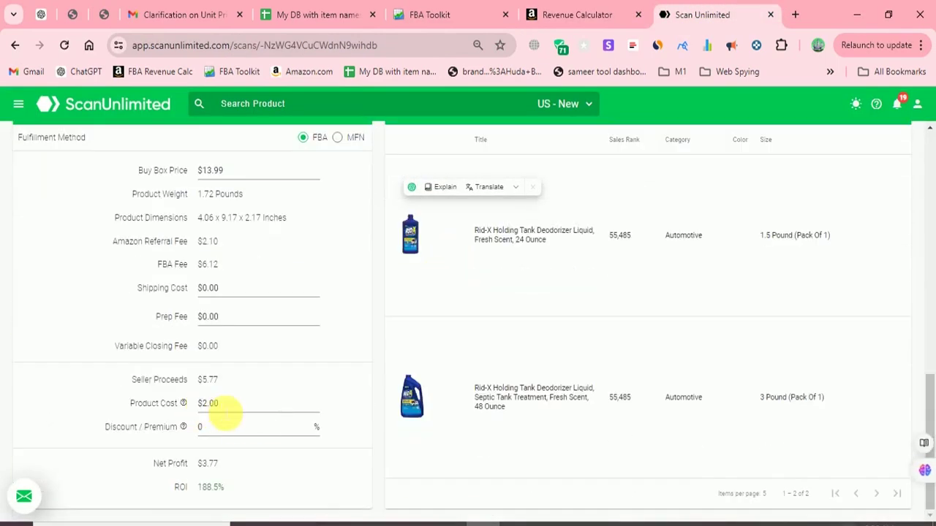
{"action": "left_click", "coordinate": [207, 402]}
{"action": "left_click", "coordinate": [578, 13]}
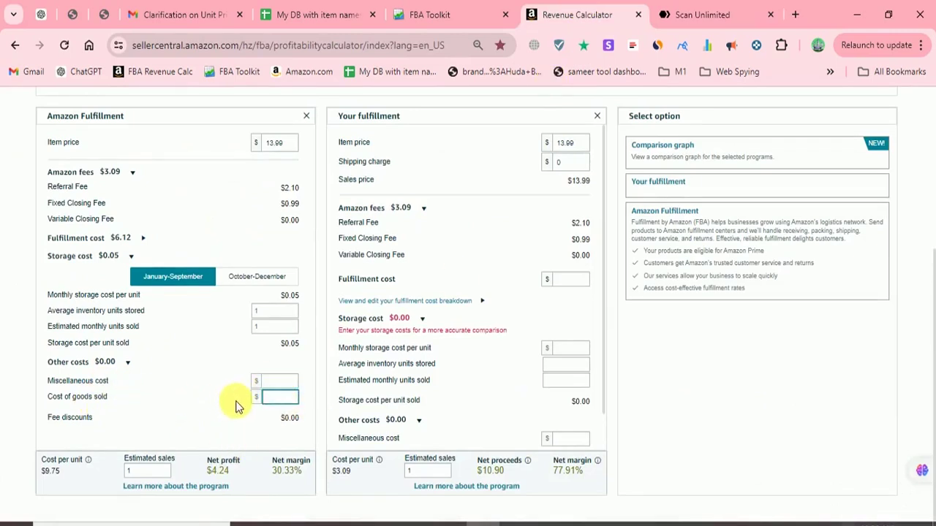
{"action": "left_click", "coordinate": [280, 380]}
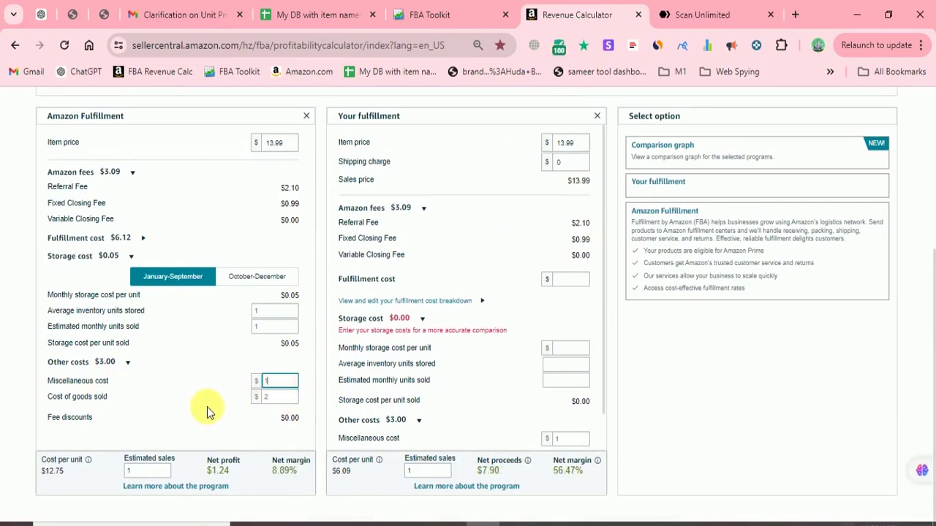
- Compare the Amazon Fulfillment net profit in the Revenue Calculator with the net profit in ScanUnlimited's Profit / ROI Calculator
{"action": "double_click", "coordinate": [218, 470]}
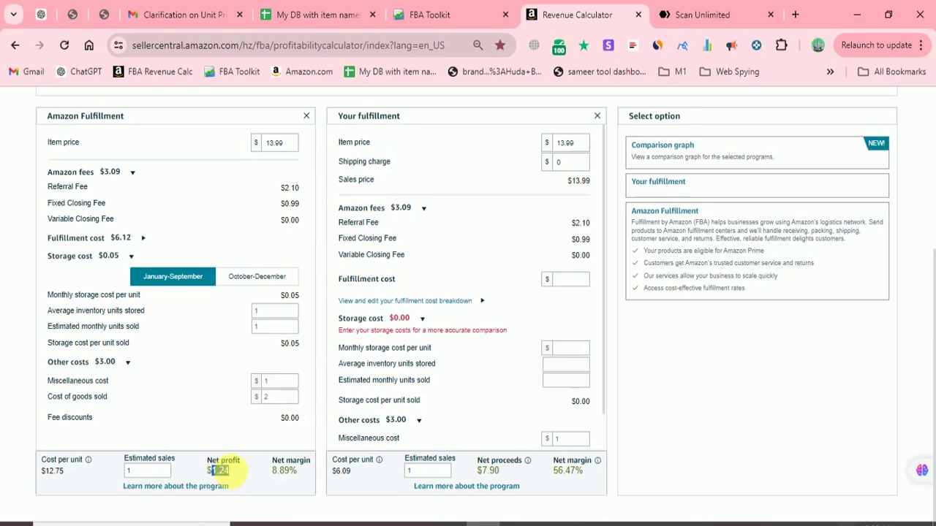
{"action": "left_click", "coordinate": [719, 9]}
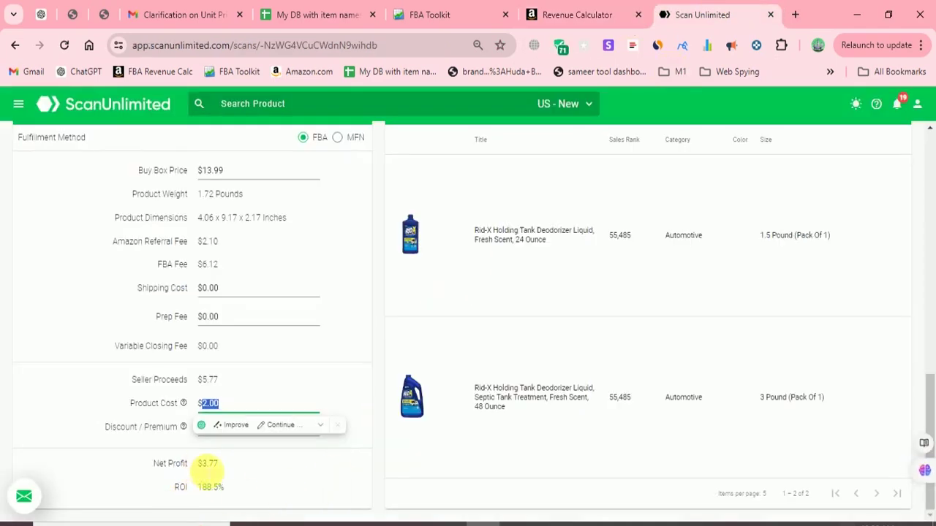
{"action": "double_click", "coordinate": [208, 463]}
{"action": "left_click", "coordinate": [578, 15]}
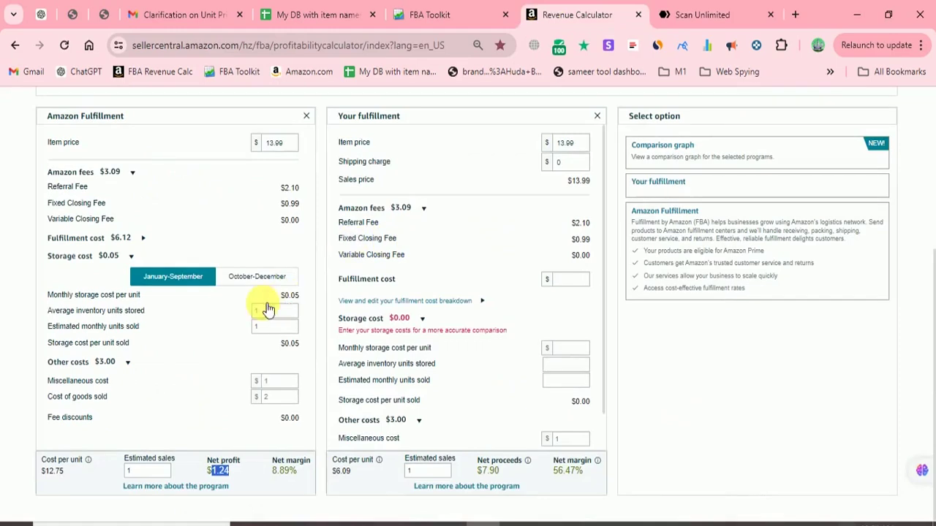
{"action": "scroll", "coordinate": [293, 386], "scroll_direction": "up", "scroll_amount": 4}
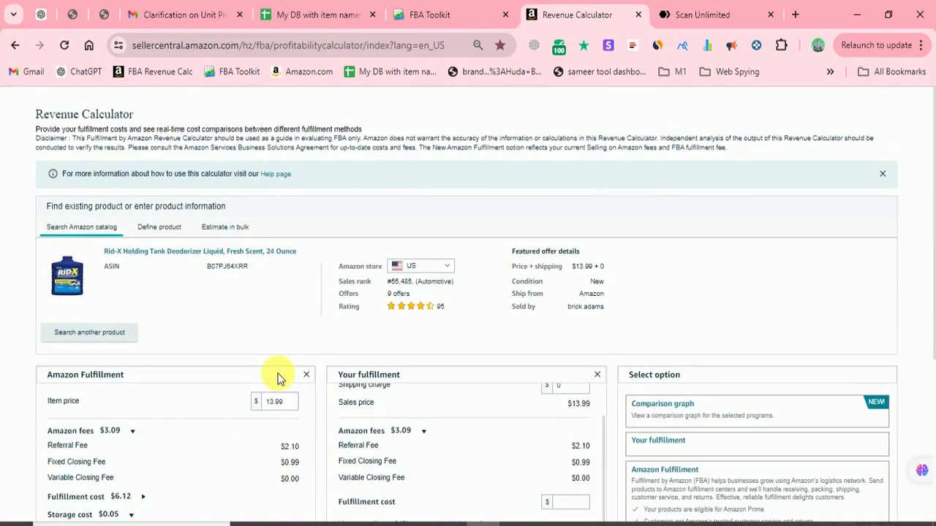
{"action": "left_click", "coordinate": [712, 12]}
{"action": "scroll", "coordinate": [463, 303], "scroll_direction": "up", "scroll_amount": 1}
{"action": "scroll", "coordinate": [474, 343], "scroll_direction": "down", "scroll_amount": 1}
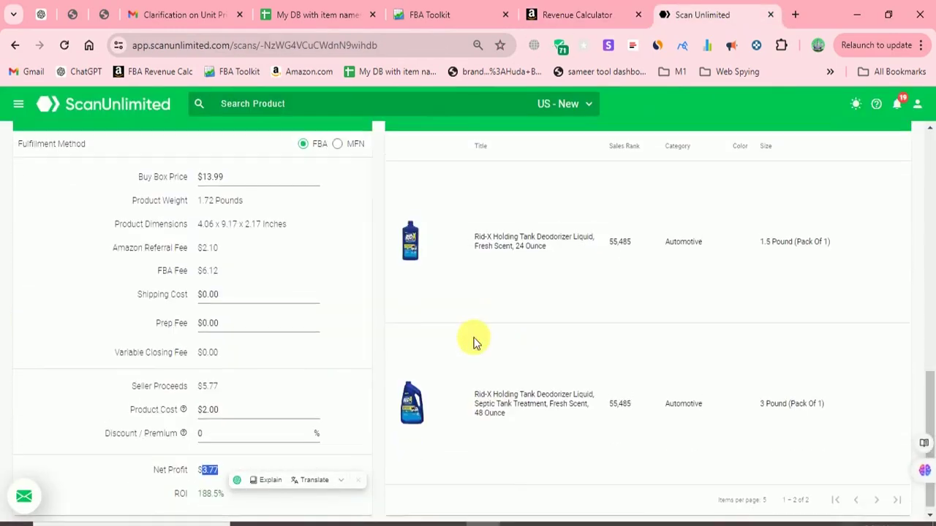
- Open the Rid-X product's Amazon listing from its ScanUnlimited title, checking the offers there before switching to the listing
{"action": "scroll", "coordinate": [504, 334], "scroll_direction": "up", "scroll_amount": 10}
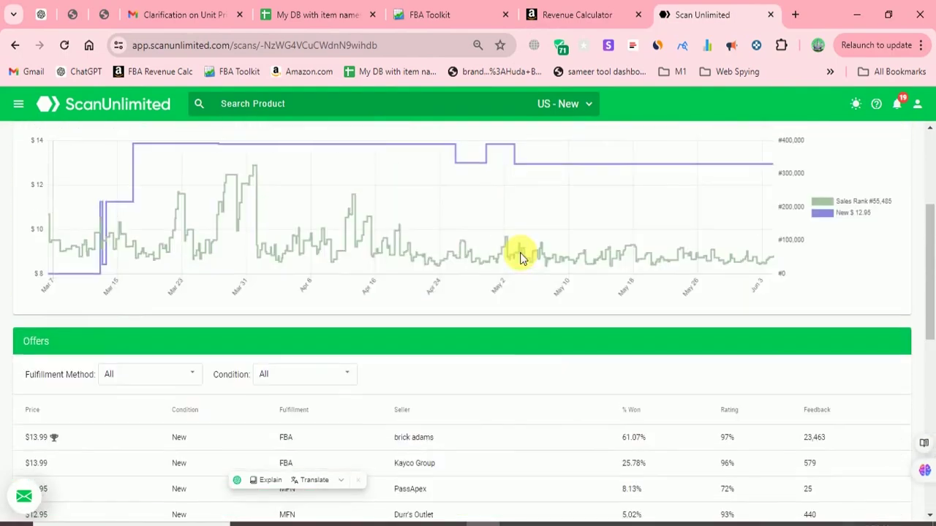
{"action": "scroll", "coordinate": [519, 256], "scroll_direction": "up", "scroll_amount": 3}
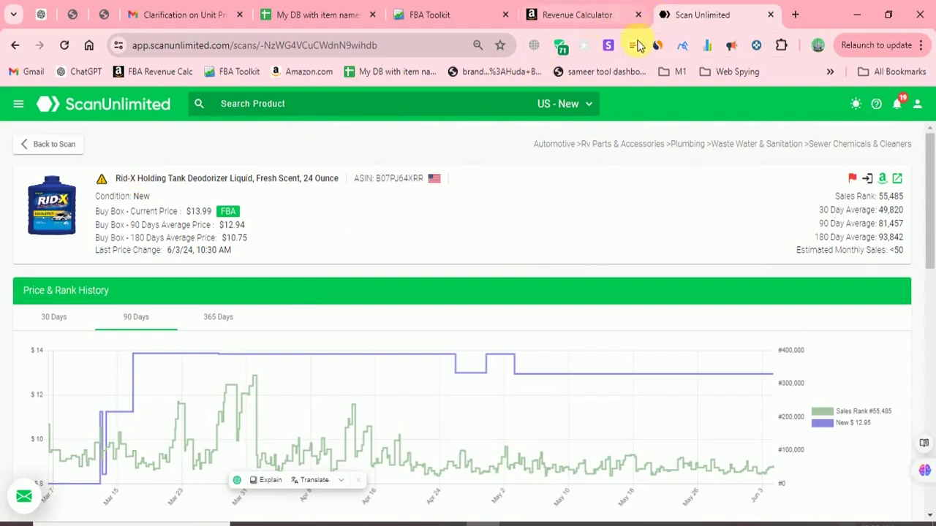
{"action": "left_click", "coordinate": [250, 181]}
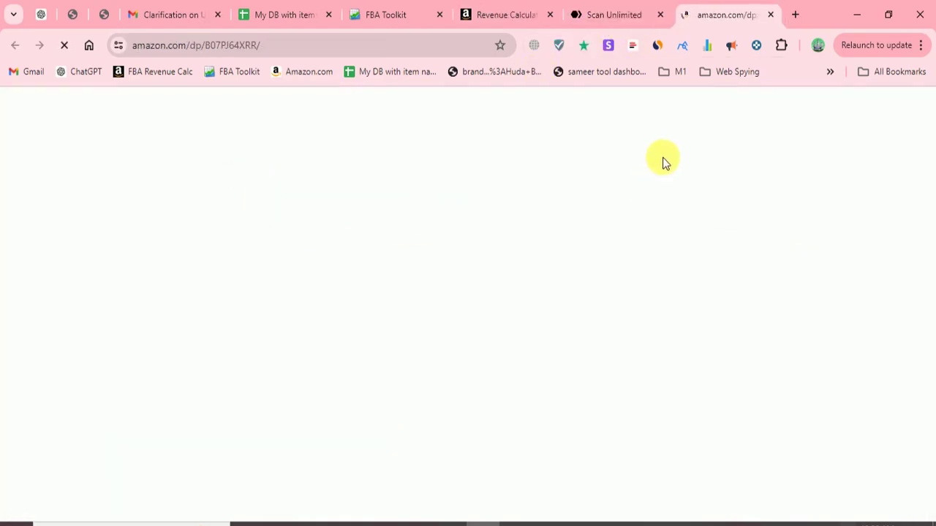
{"action": "left_click", "coordinate": [635, 16]}
{"action": "scroll", "coordinate": [520, 221], "scroll_direction": "down", "scroll_amount": 6}
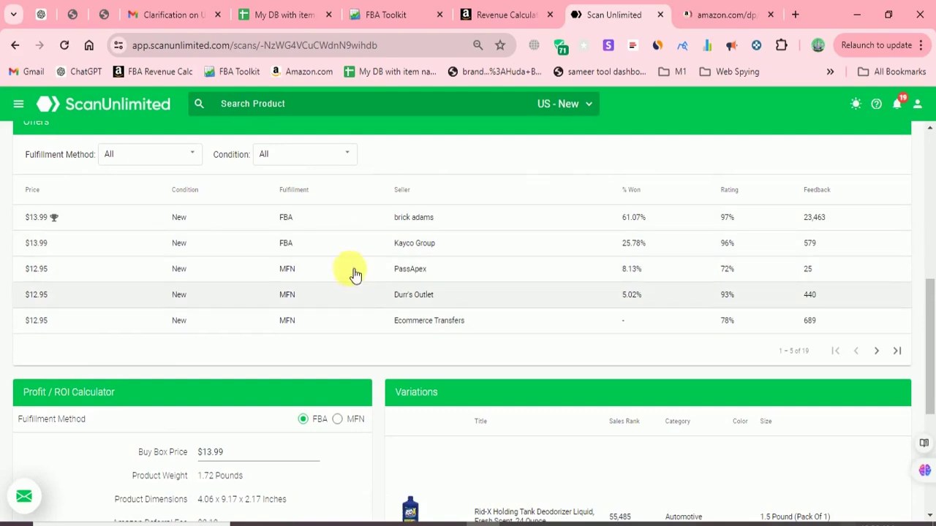
{"action": "left_click", "coordinate": [721, 6]}
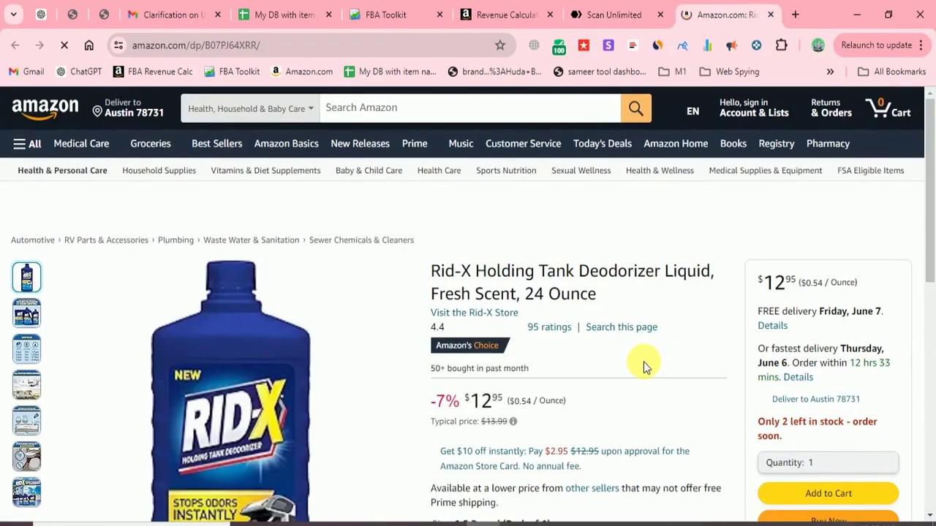
- Examine the Rid-X Amazon listing, including its price, size options, other sellers, item details and related products
{"action": "scroll", "coordinate": [660, 337], "scroll_direction": "down", "scroll_amount": 2}
{"action": "scroll", "coordinate": [662, 340], "scroll_direction": "down", "scroll_amount": 1}
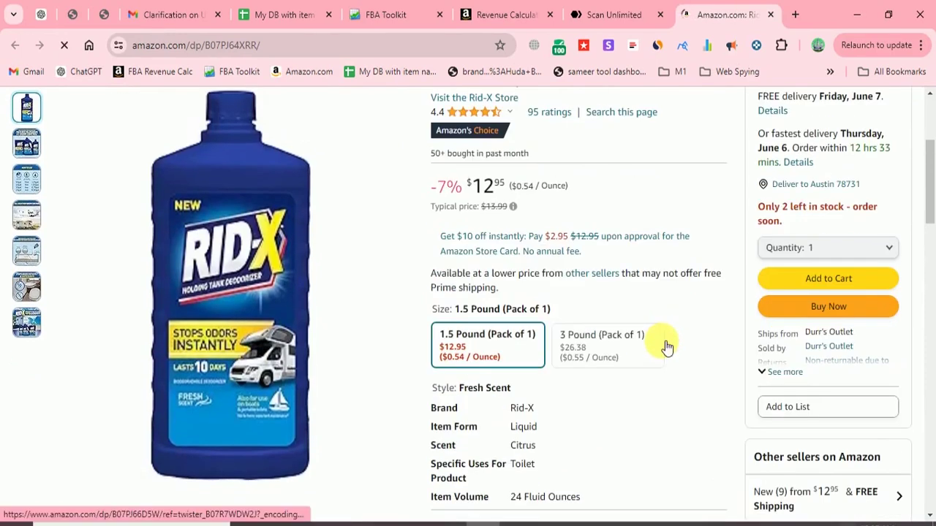
{"action": "scroll", "coordinate": [665, 341], "scroll_direction": "up", "scroll_amount": 2}
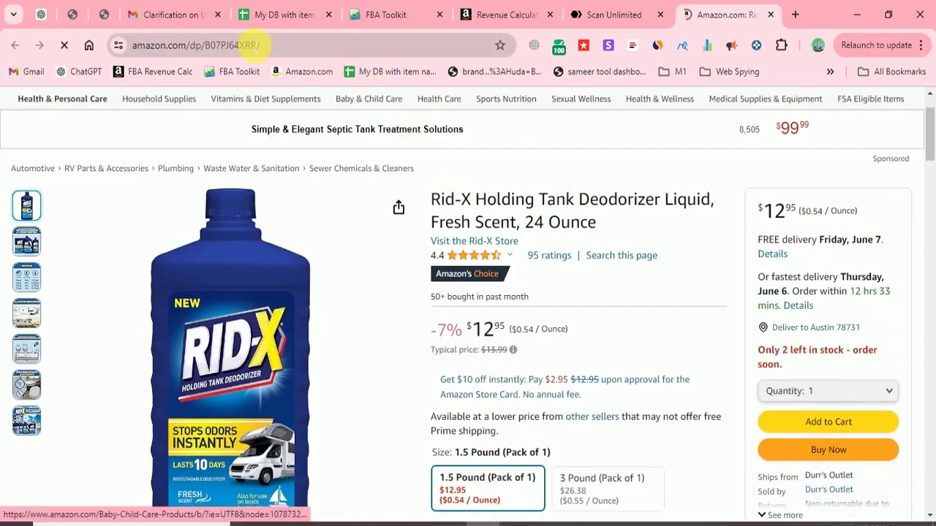
{"action": "scroll", "coordinate": [547, 215], "scroll_direction": "down", "scroll_amount": 8}
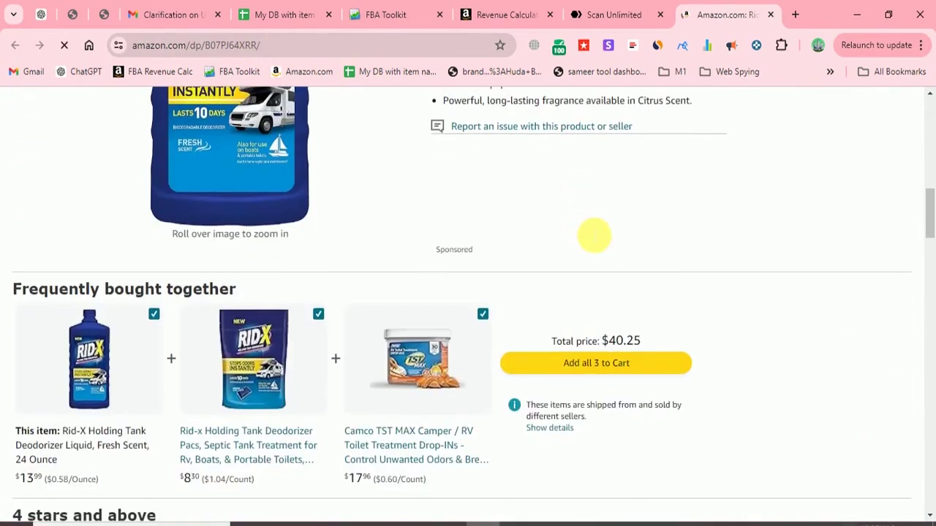
{"action": "scroll", "coordinate": [322, 259], "scroll_direction": "up", "scroll_amount": 2}
{"action": "scroll", "coordinate": [347, 263], "scroll_direction": "down", "scroll_amount": 1}
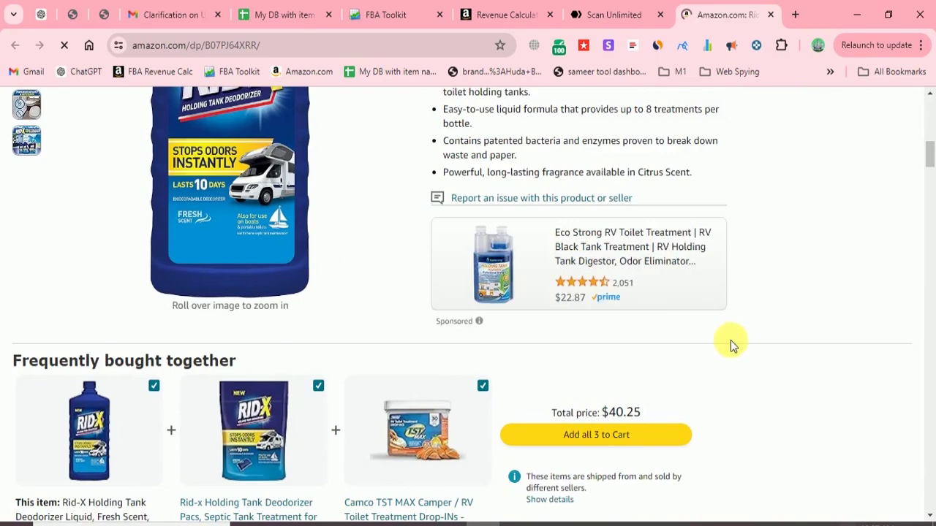
{"action": "scroll", "coordinate": [730, 340], "scroll_direction": "up", "scroll_amount": 2}
{"action": "scroll", "coordinate": [731, 340], "scroll_direction": "up", "scroll_amount": 1}
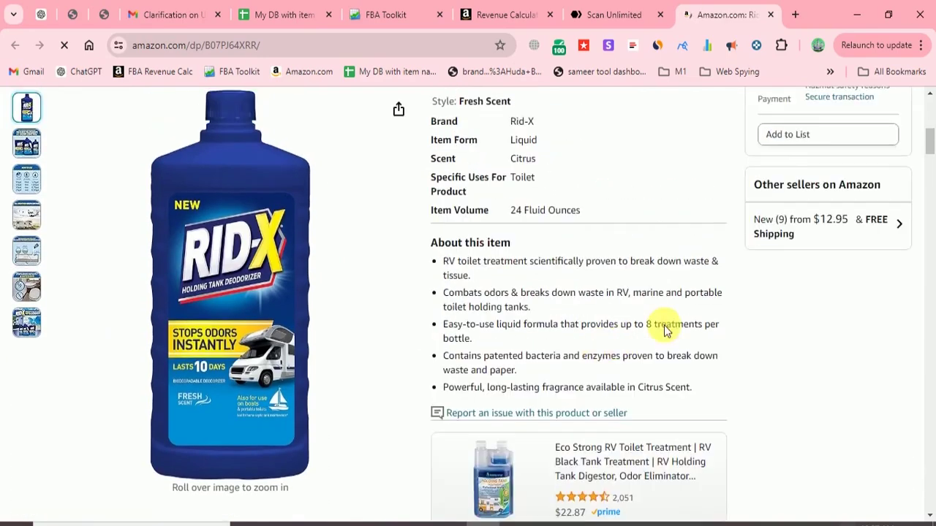
{"action": "scroll", "coordinate": [664, 328], "scroll_direction": "up", "scroll_amount": 2}
{"action": "scroll", "coordinate": [667, 329], "scroll_direction": "down", "scroll_amount": 10}
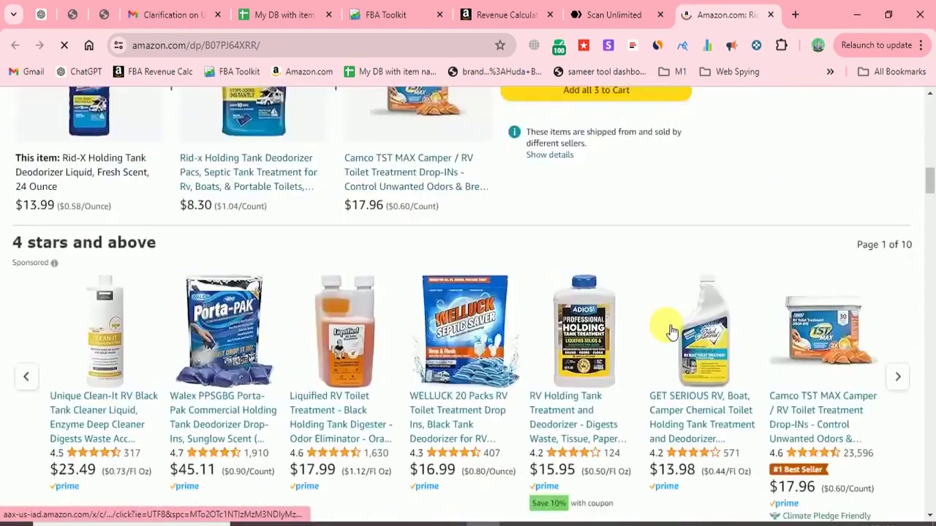
{"action": "scroll", "coordinate": [671, 330], "scroll_direction": "up", "scroll_amount": 3}
{"action": "scroll", "coordinate": [575, 259], "scroll_direction": "up", "scroll_amount": 2}
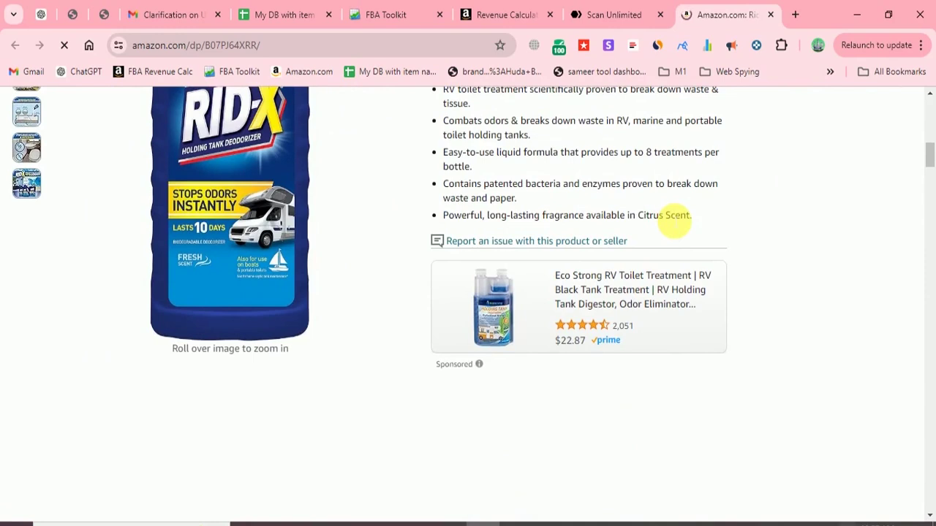
- Examine the Keepa three-month price history chart and its Buy Box, Amazon, FBA and FBM legend on the listing
{"action": "scroll", "coordinate": [752, 306], "scroll_direction": "down", "scroll_amount": 1}
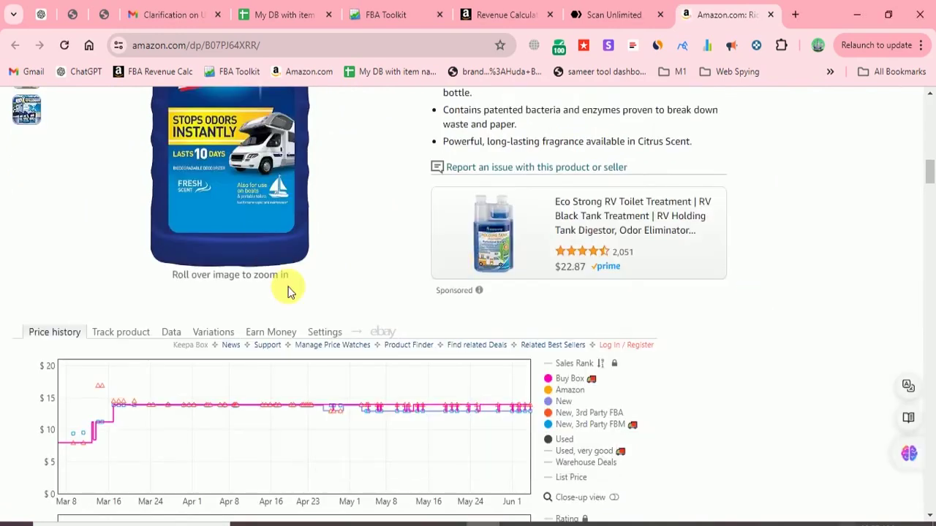
{"action": "scroll", "coordinate": [289, 307], "scroll_direction": "down", "scroll_amount": 1}
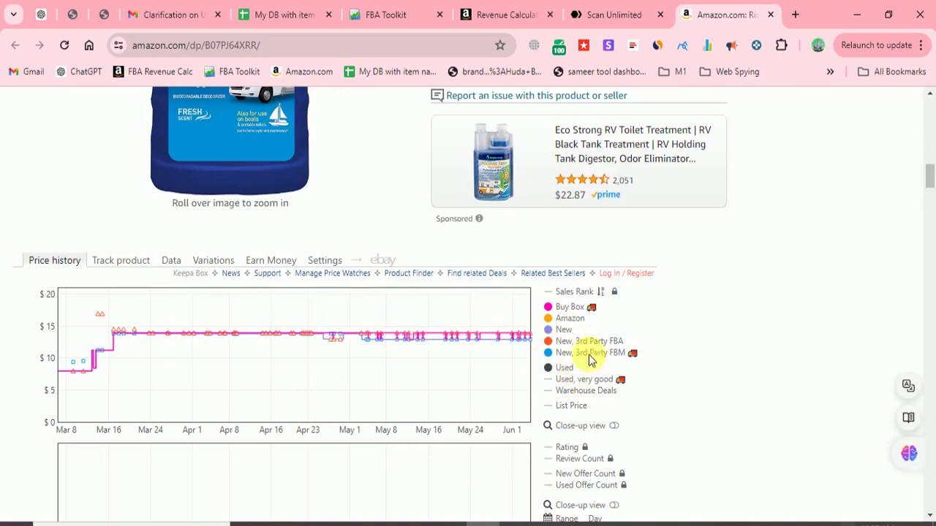
{"action": "scroll", "coordinate": [585, 366], "scroll_direction": "down", "scroll_amount": 3}
{"action": "scroll", "coordinate": [570, 315], "scroll_direction": "up", "scroll_amount": 1}
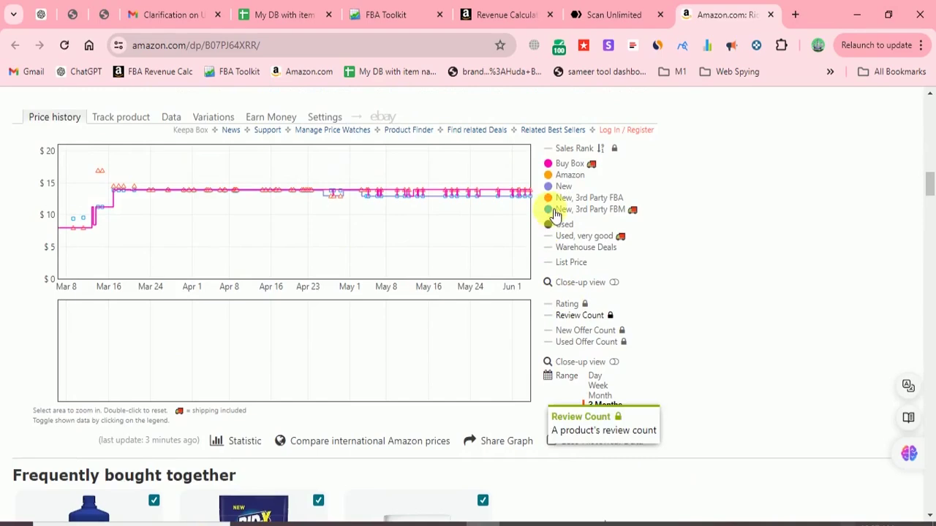
{"action": "mouse_move", "coordinate": [559, 180]}
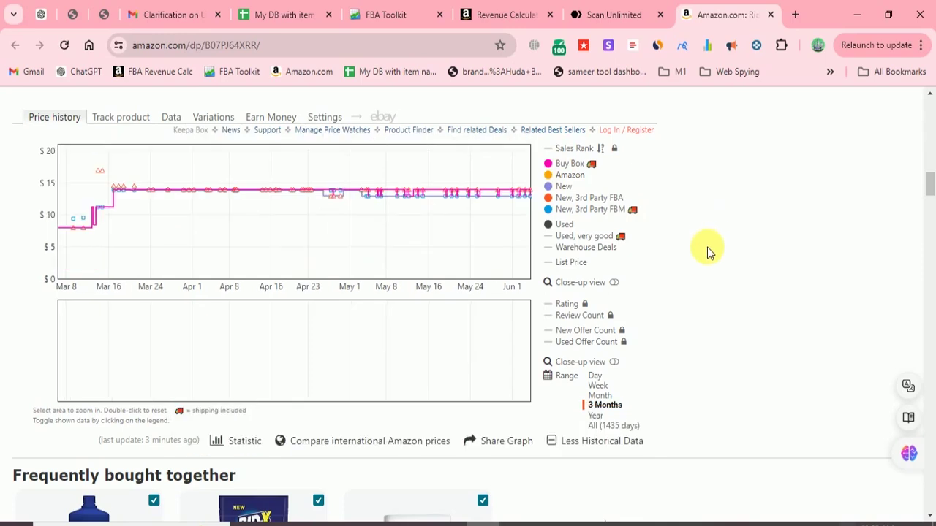
- Set the Keepa chart range to Year, and compare it with ScanUnlimited's 365-day price and rank history
{"action": "left_click", "coordinate": [598, 415]}
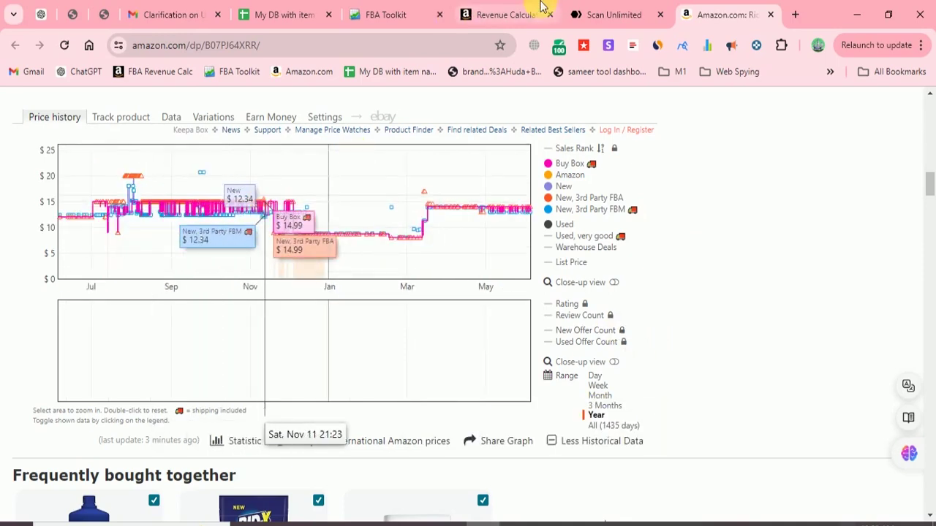
{"action": "left_click", "coordinate": [627, 7]}
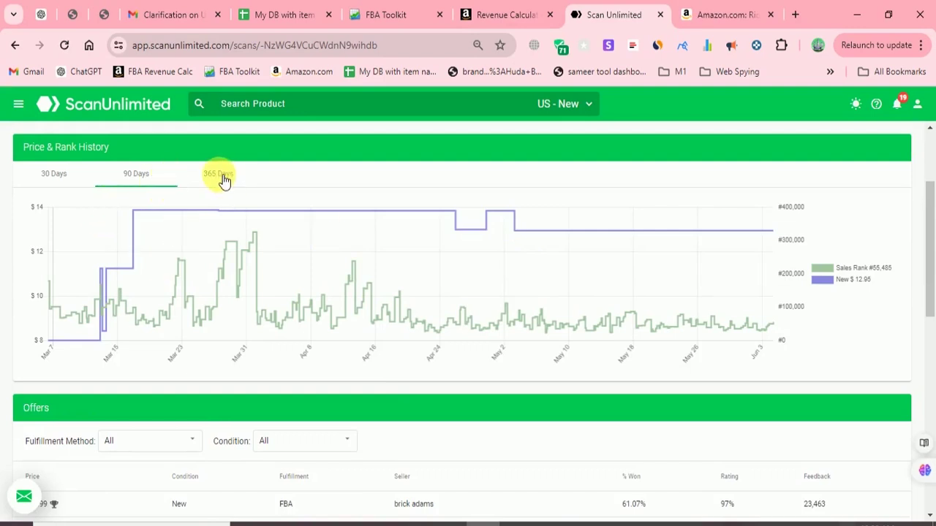
{"action": "left_click", "coordinate": [218, 175]}
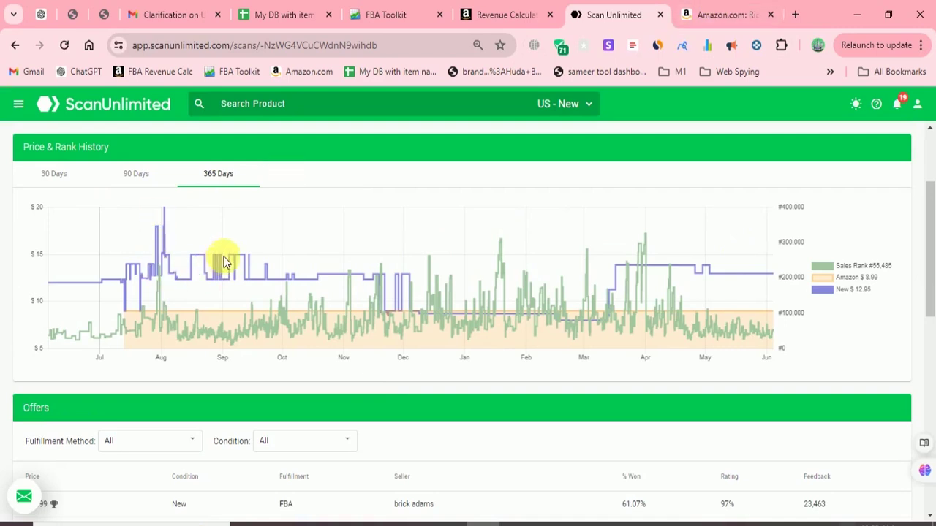
{"action": "left_click", "coordinate": [739, 9]}
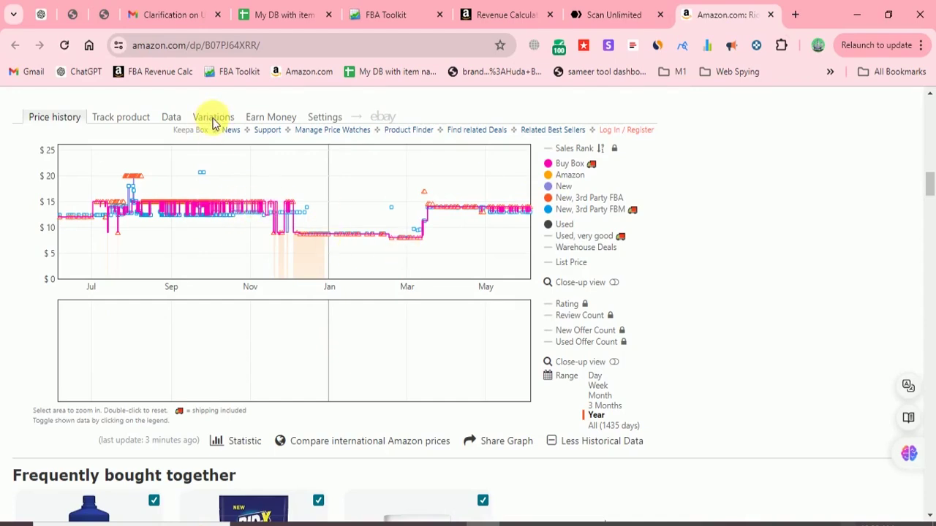
- Review Keepa's variations of the Rid-X product, comparing Buy Box prices, new prices and ratings for the 48 and 24 ounce sizes
{"action": "scroll", "coordinate": [213, 121], "scroll_direction": "up", "scroll_amount": 1}
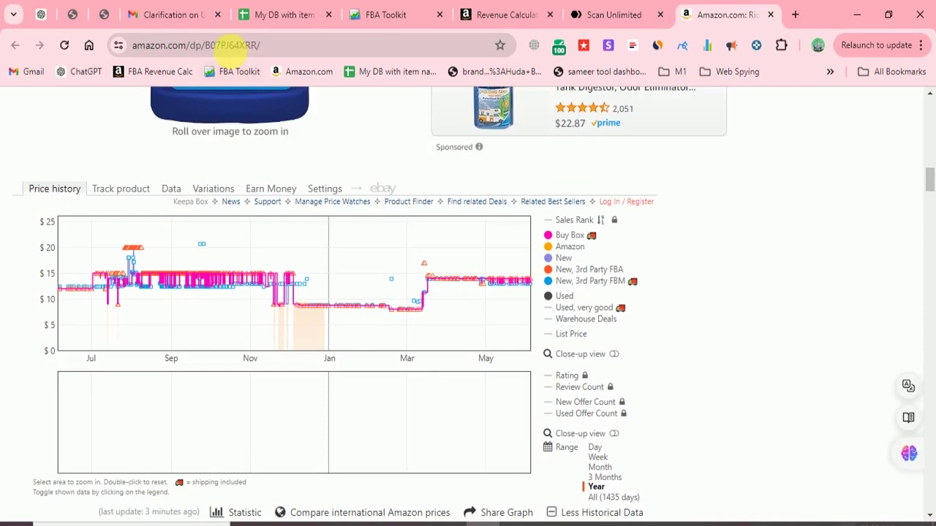
{"action": "left_click", "coordinate": [208, 190]}
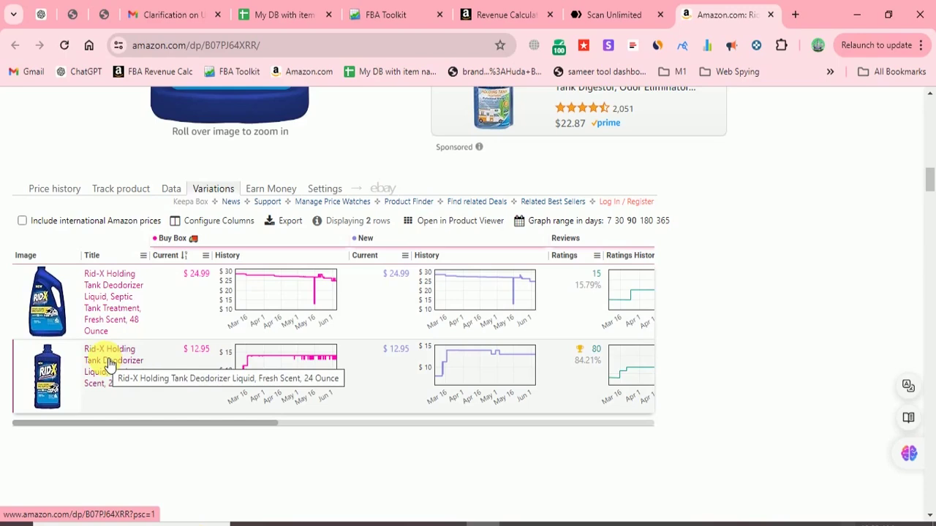
{"action": "left_click", "coordinate": [160, 358]}
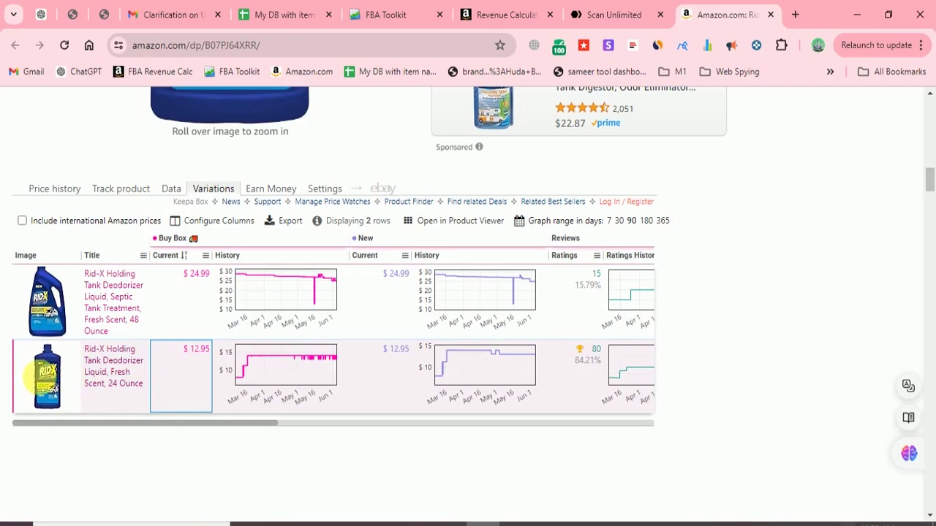
{"action": "left_click_drag", "start_coordinate": [259, 424], "coordinate": [317, 422]}
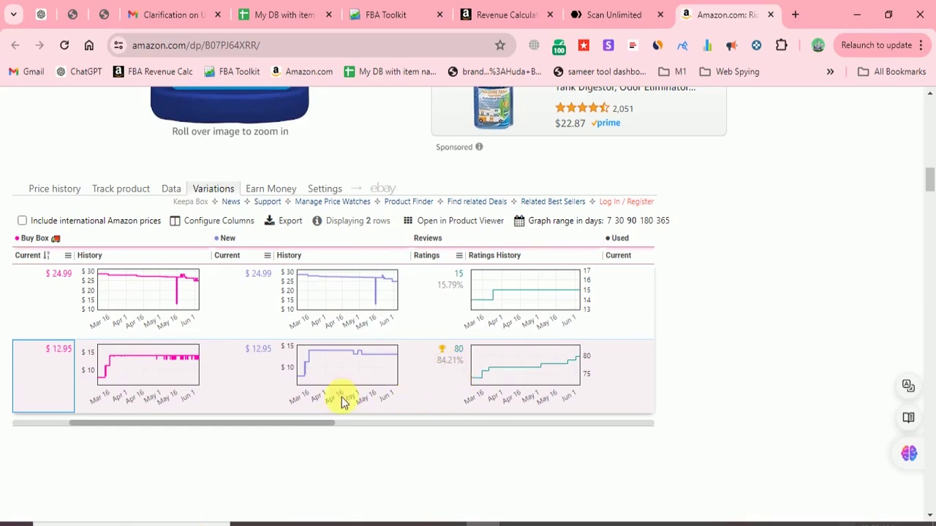
{"action": "left_click_drag", "start_coordinate": [318, 424], "coordinate": [347, 423]}
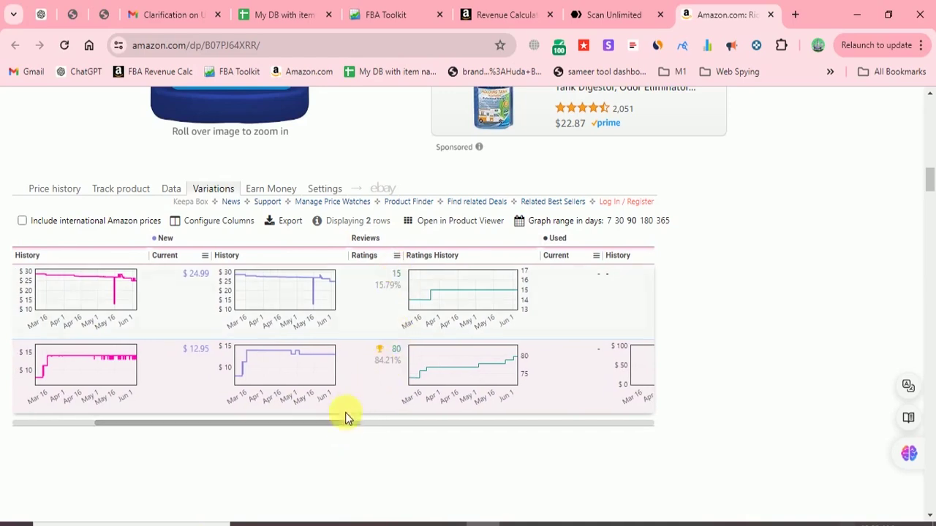
{"action": "left_click_drag", "start_coordinate": [344, 425], "coordinate": [568, 422]}
{"action": "left_click", "coordinate": [37, 424]}
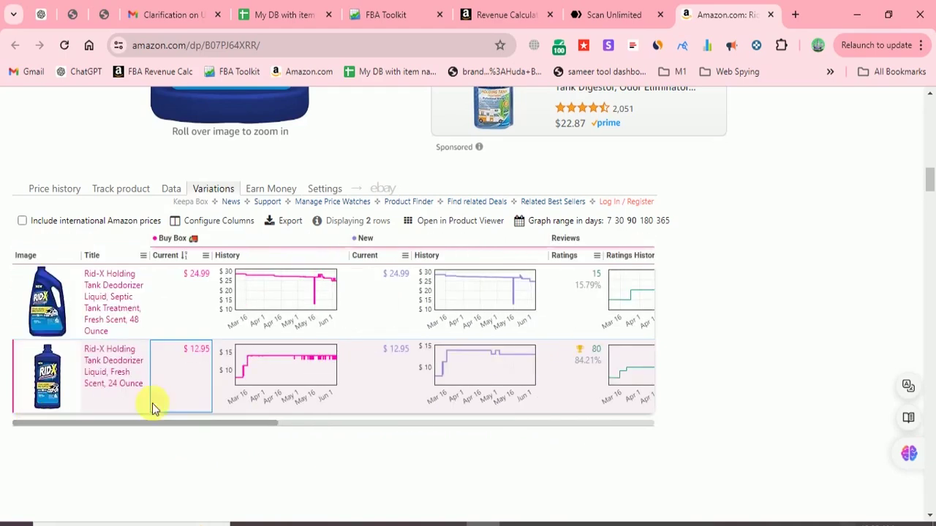
- Recheck the size options on the Amazon listing, and return to the Rid-X product summary in ScanUnlimited
{"action": "scroll", "coordinate": [328, 431], "scroll_direction": "up", "scroll_amount": 10}
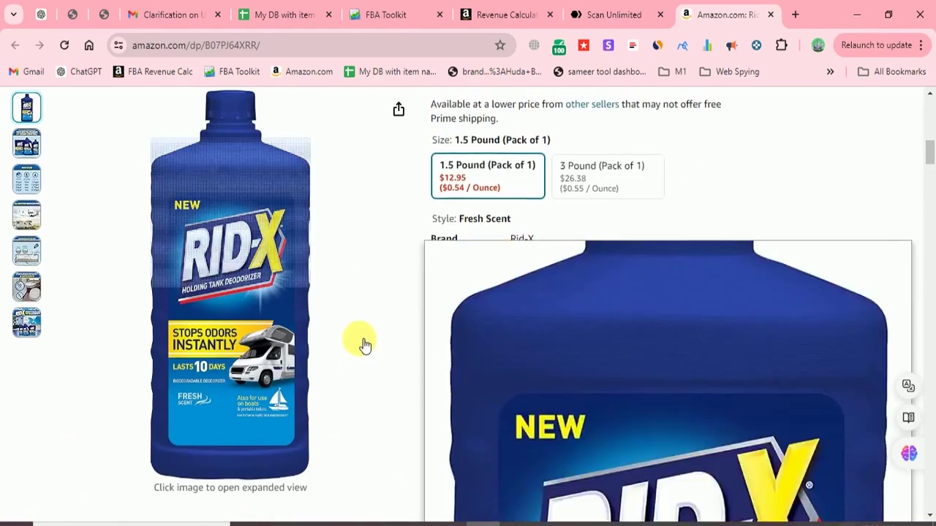
{"action": "scroll", "coordinate": [359, 341], "scroll_direction": "up", "scroll_amount": 1}
{"action": "left_click", "coordinate": [616, 16]}
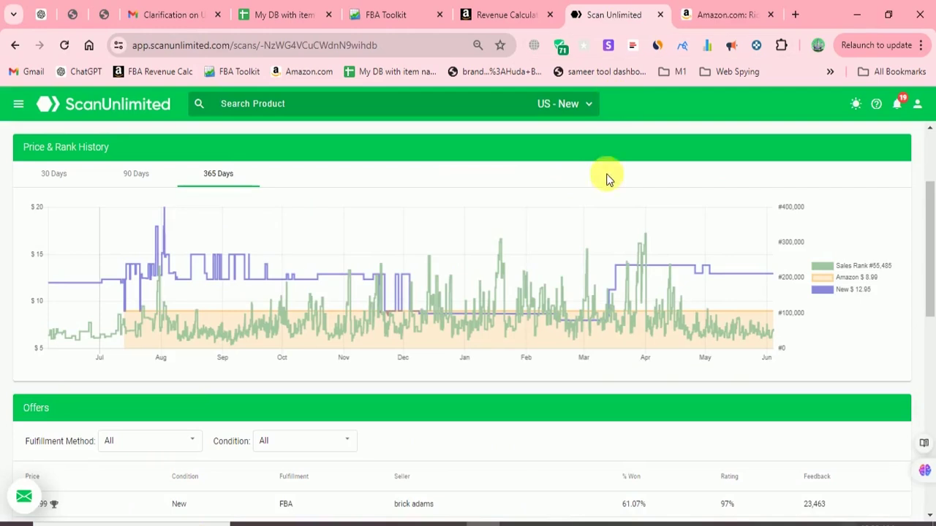
{"action": "scroll", "coordinate": [435, 269], "scroll_direction": "up", "scroll_amount": 2}
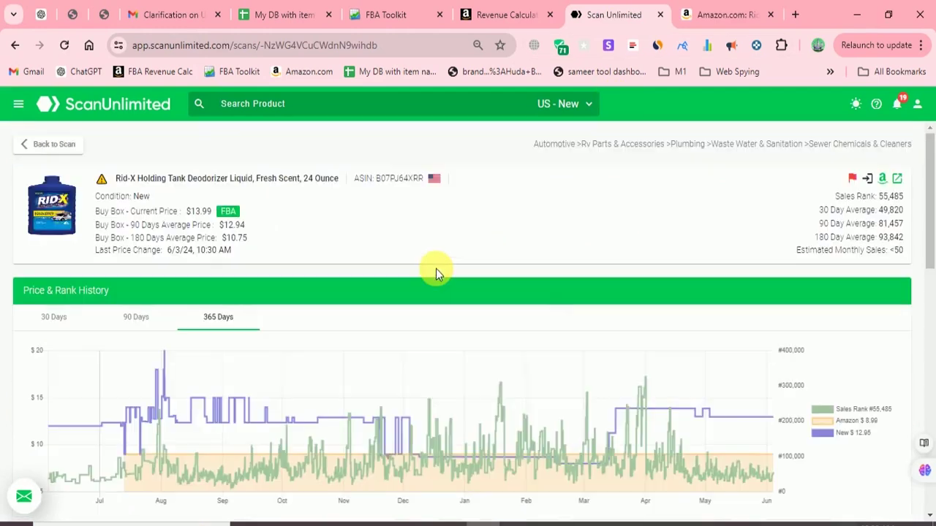